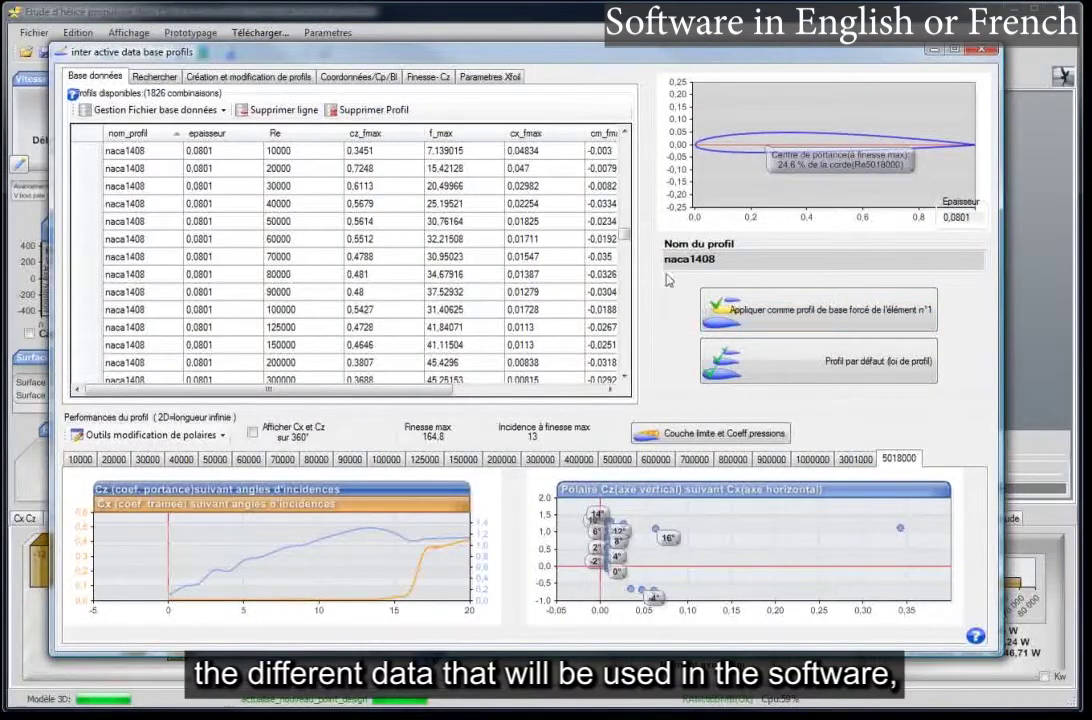
- Browse the available profiles in the airfoil database, check the naca1408 profile, and close the database window
left_click_drag(624, 235, 285, 140)
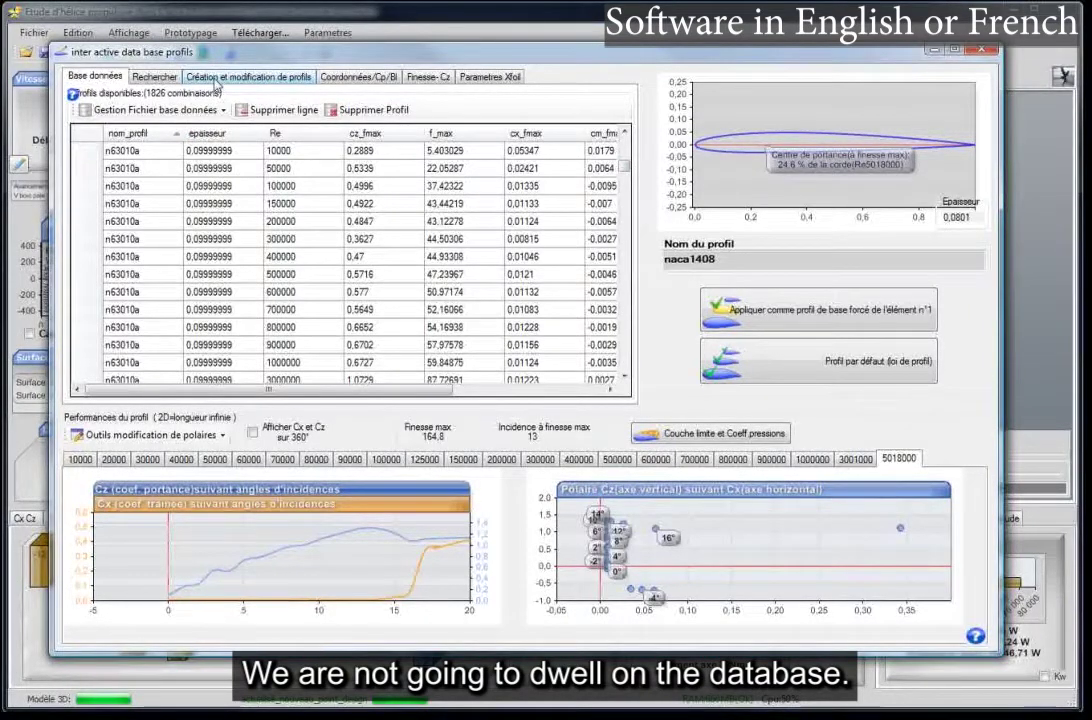
left_click_drag(874, 60, 888, 62)
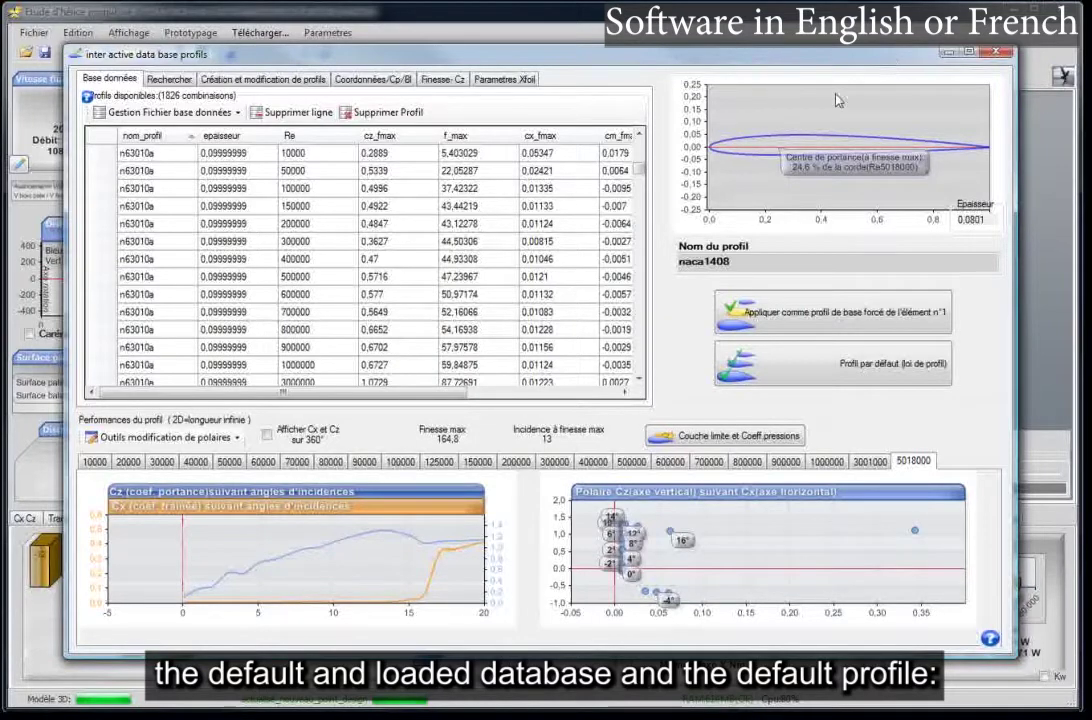
left_click_drag(733, 261, 679, 266)
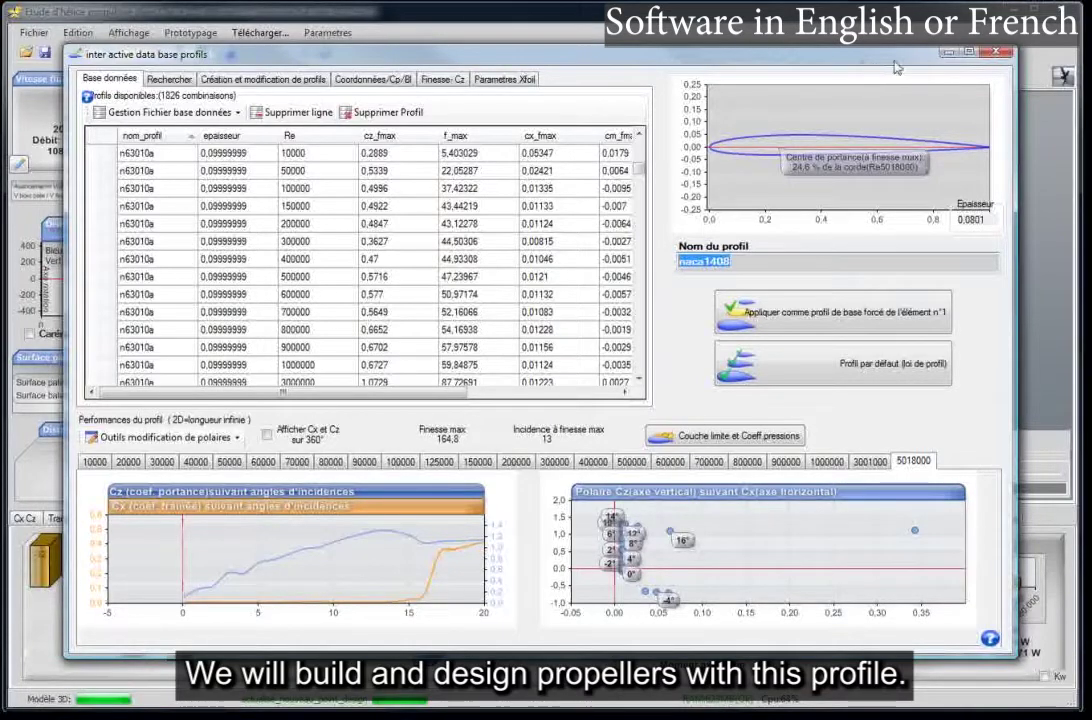
left_click(947, 60)
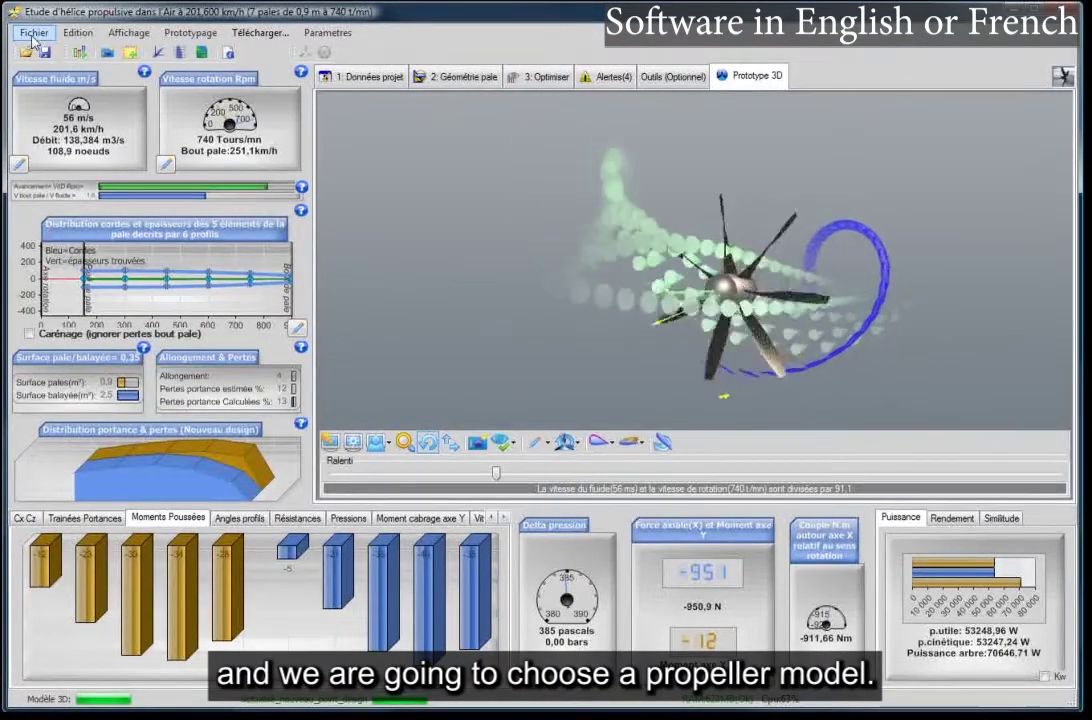
- Look through the model templates available for a new project, including the air propulsion propeller
left_click(366, 80)
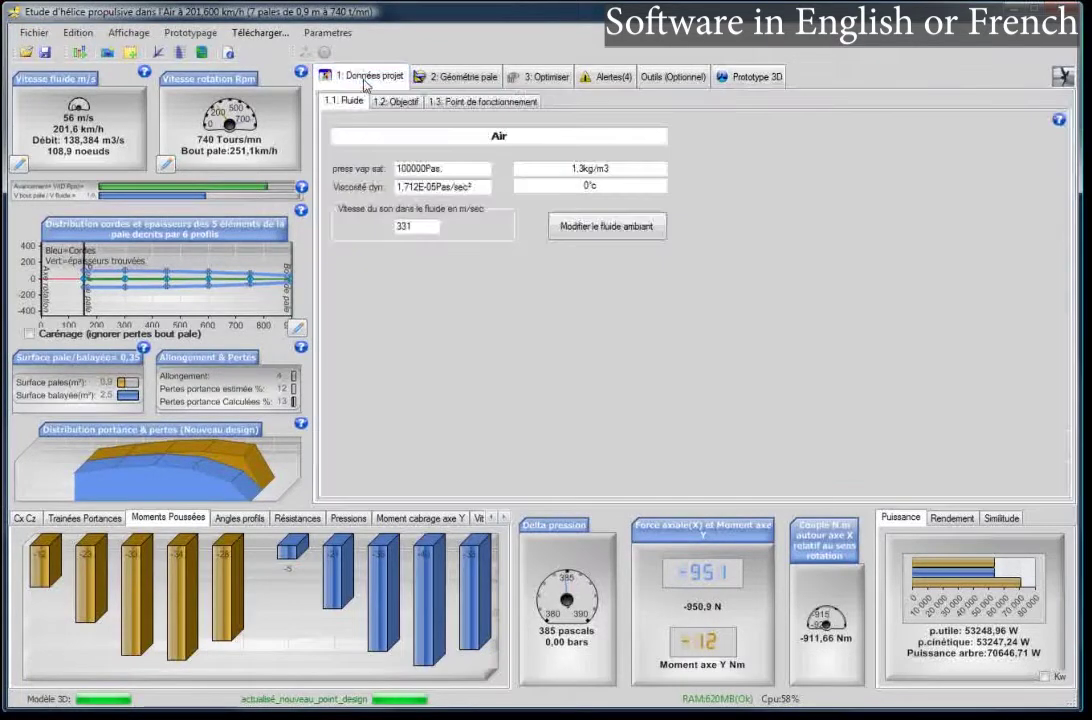
left_click(33, 33)
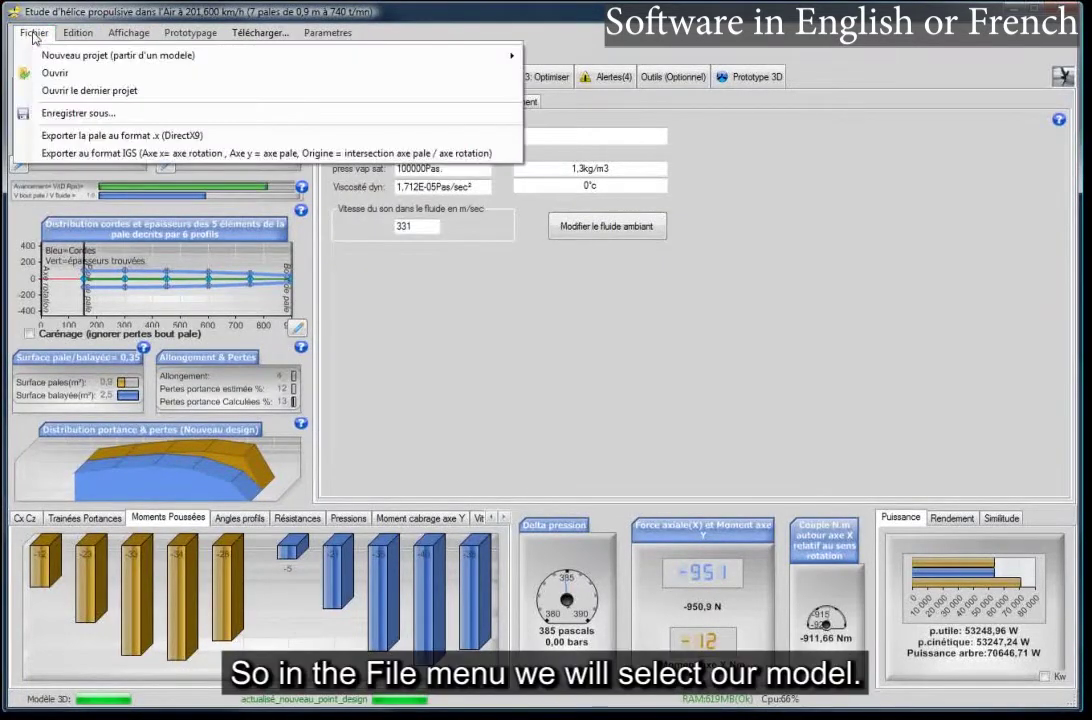
mouse_move(42, 52)
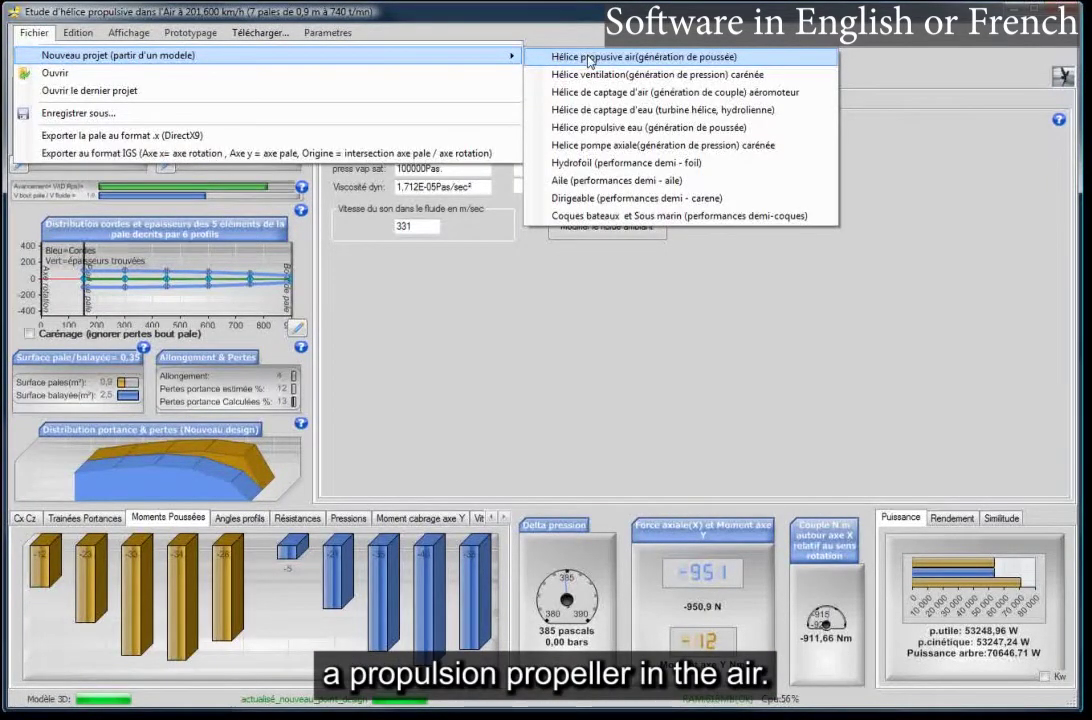
left_click(514, 271)
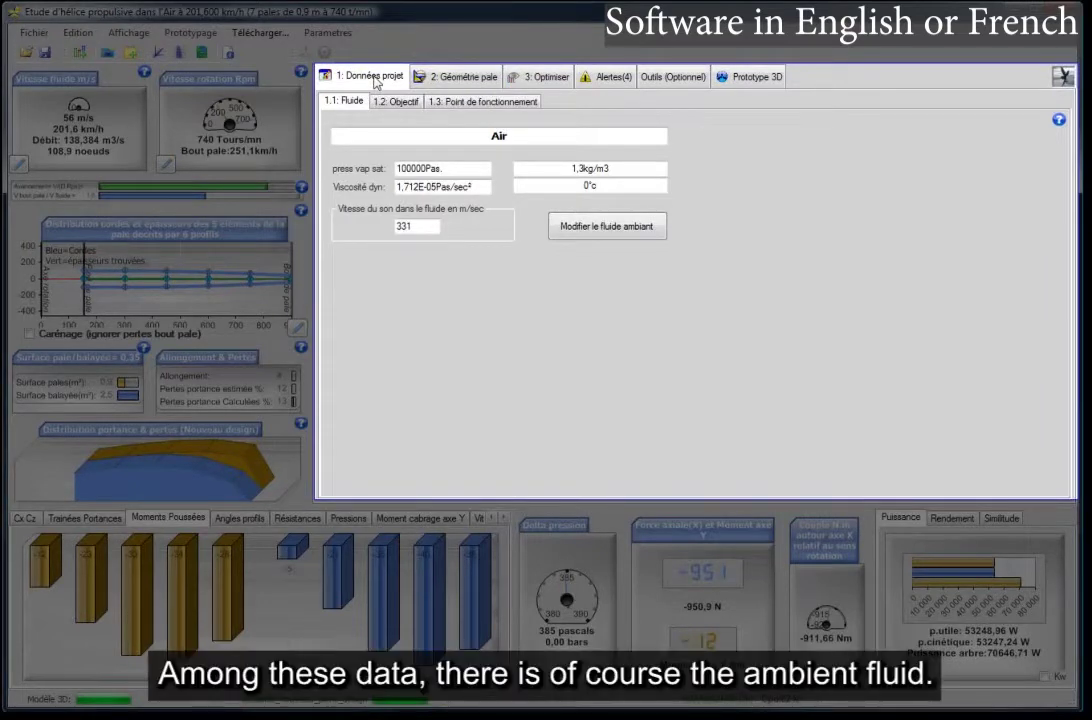
- Check the project's ambient fluid and the propeller objective options
left_click_drag(478, 137, 514, 137)
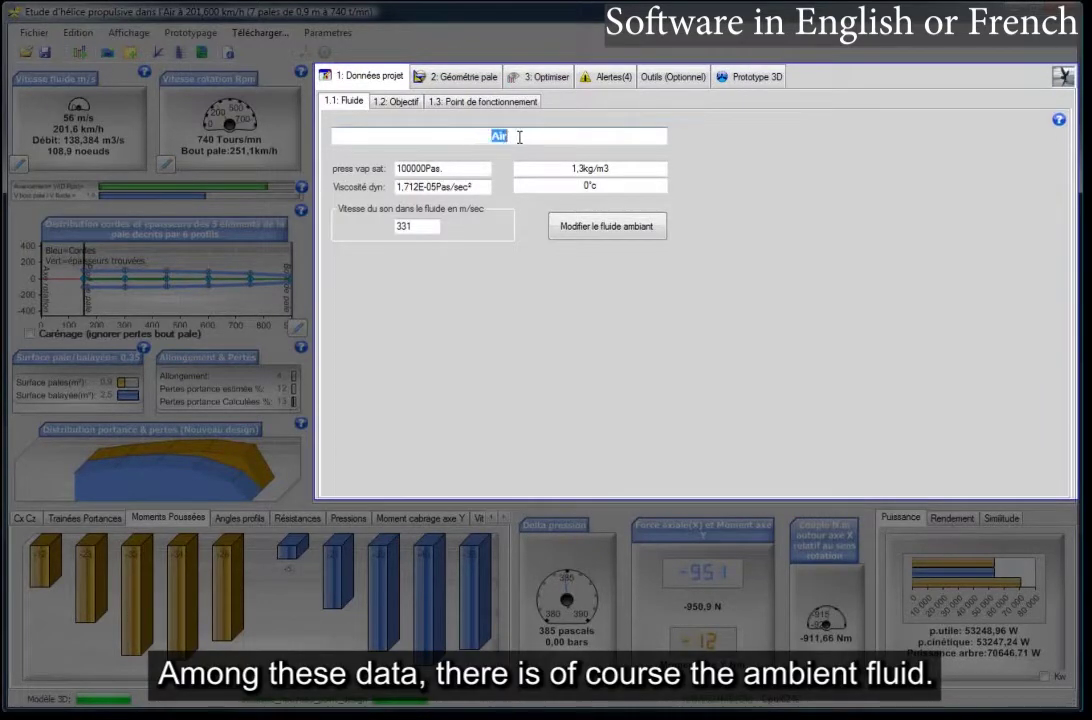
left_click(398, 103)
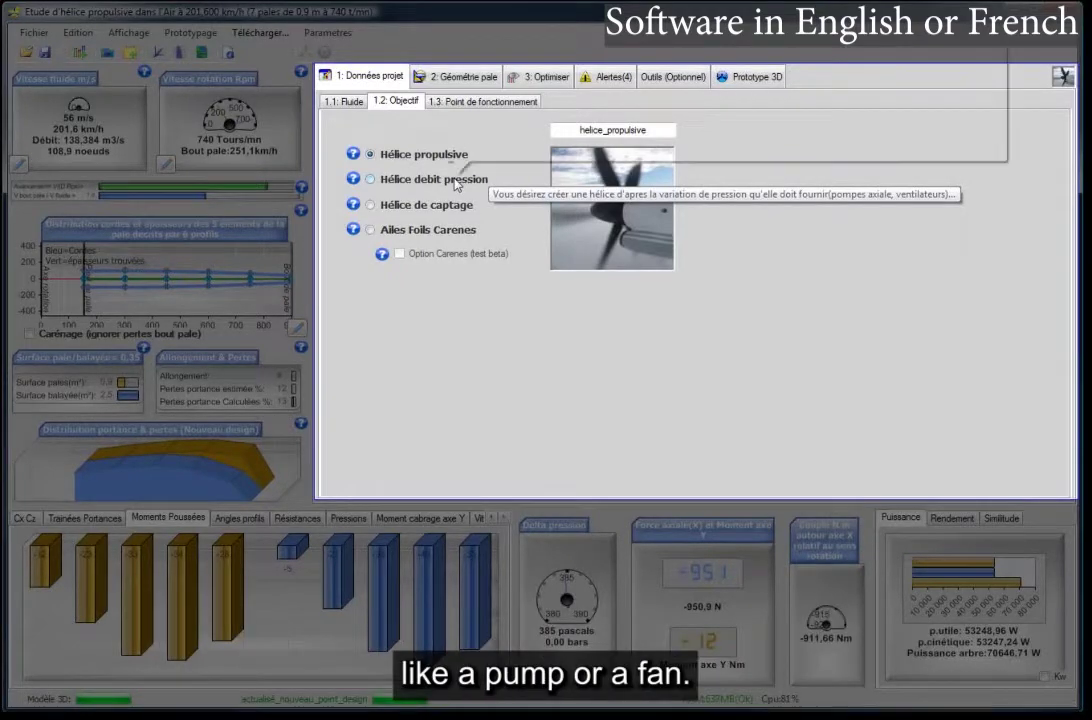
mouse_move(456, 184)
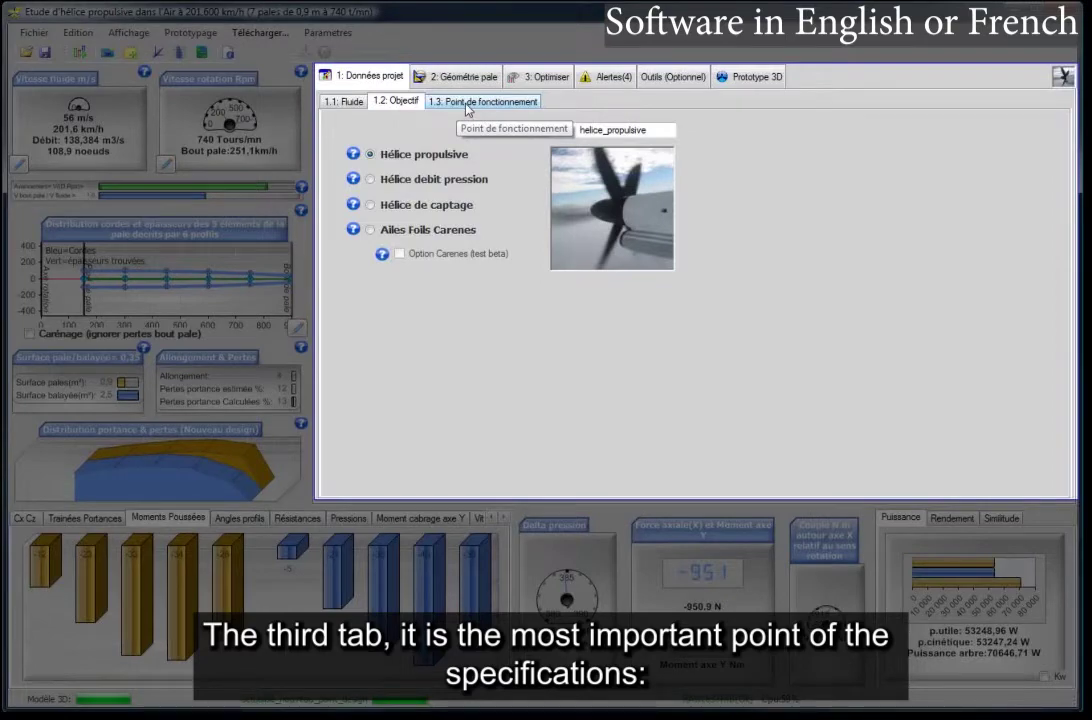
- Review the operating point's upstream fluid speed and propeller shaft rotation speed
left_click(466, 104)
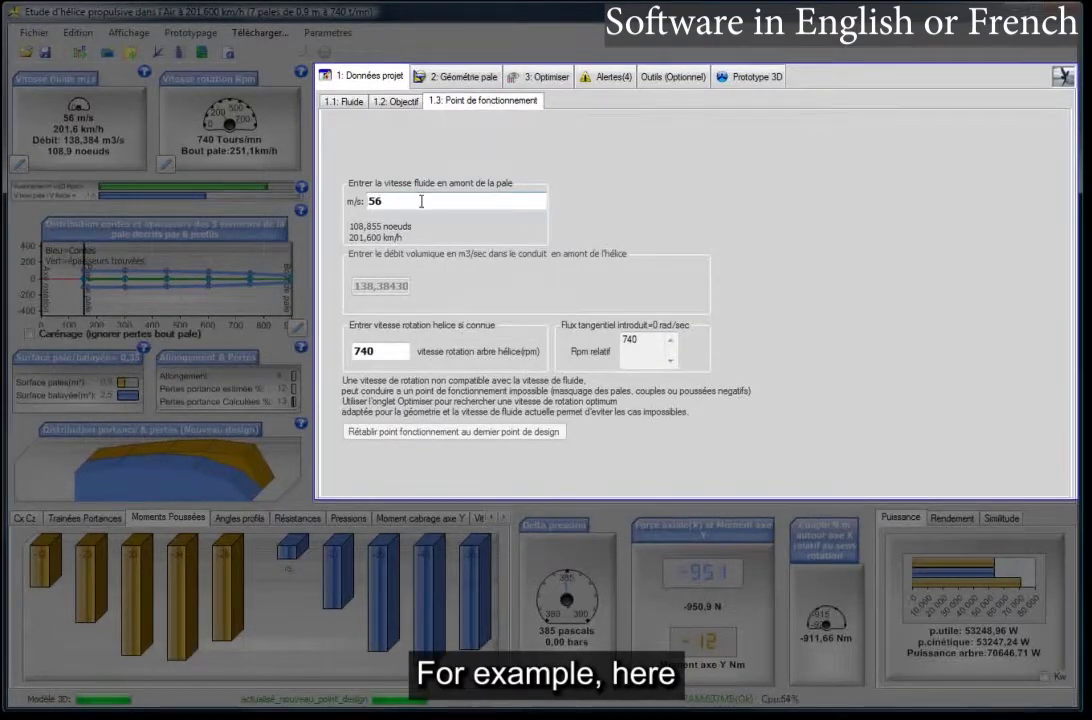
left_click_drag(421, 201, 348, 201)
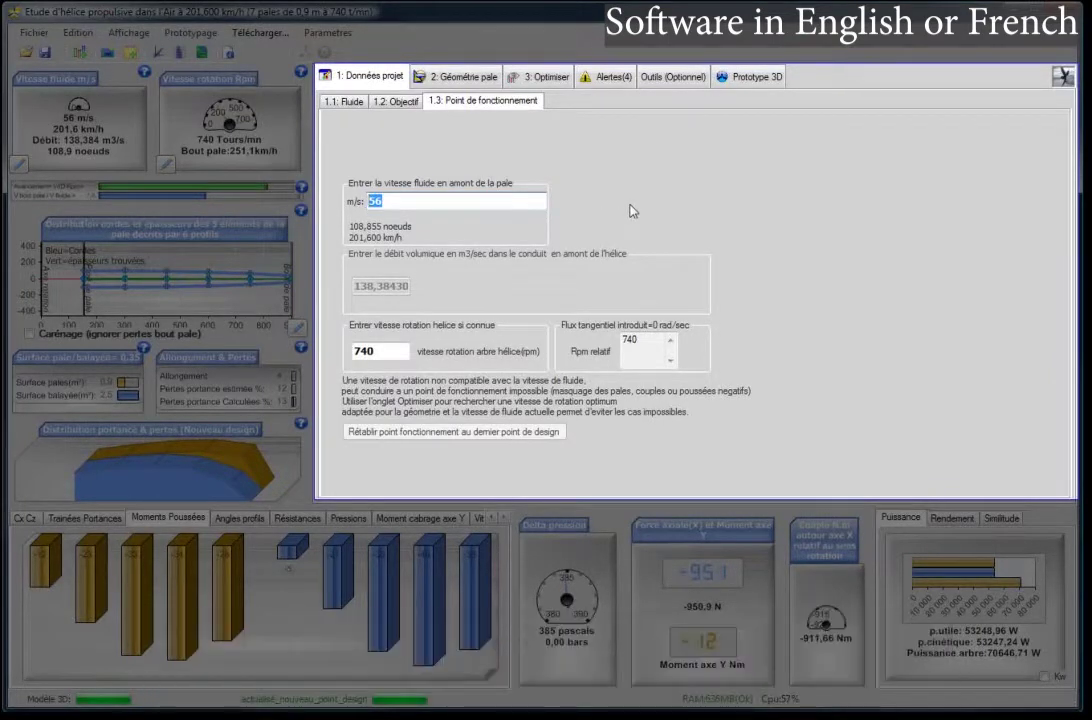
double_click(385, 350)
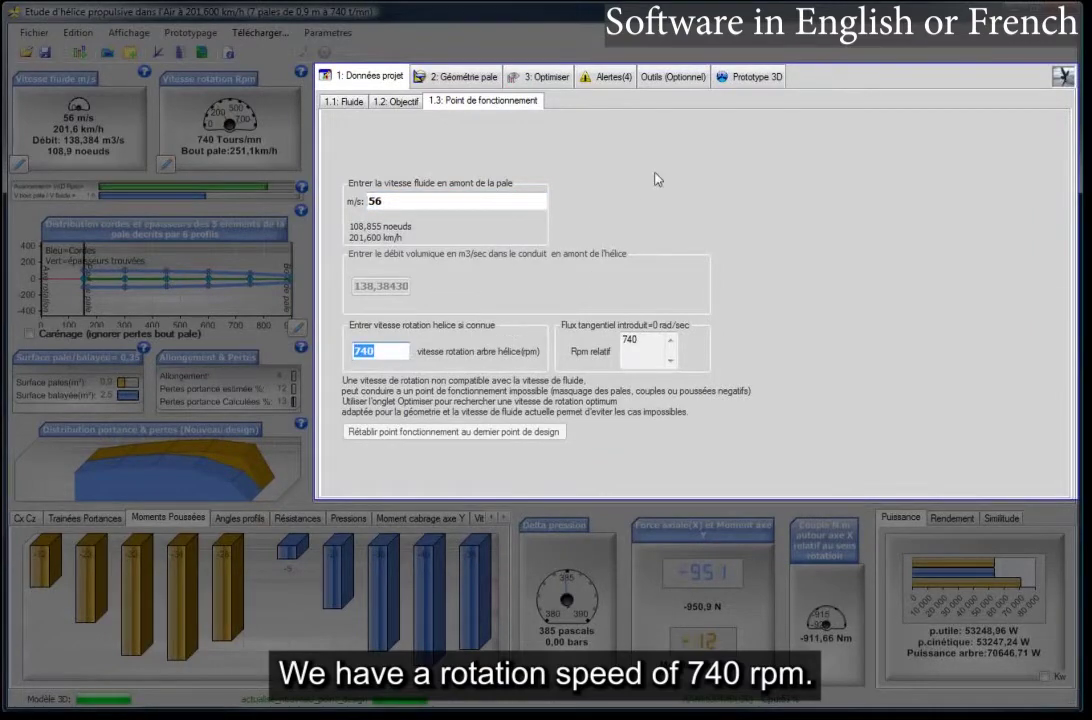
left_click(421, 203)
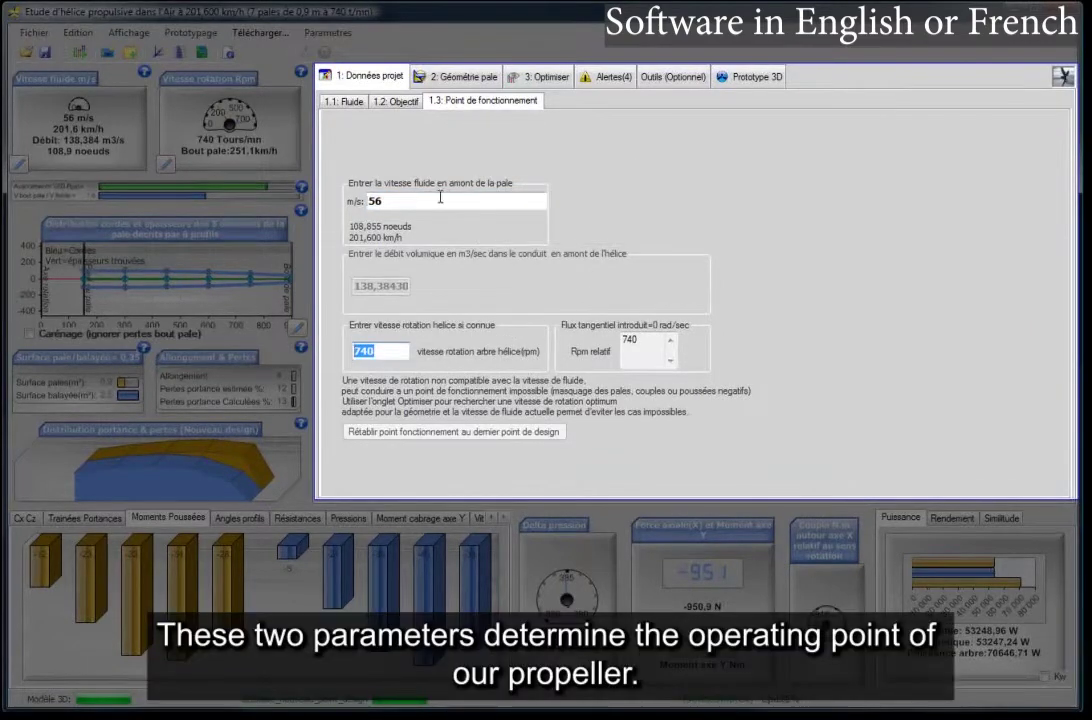
left_click(387, 347)
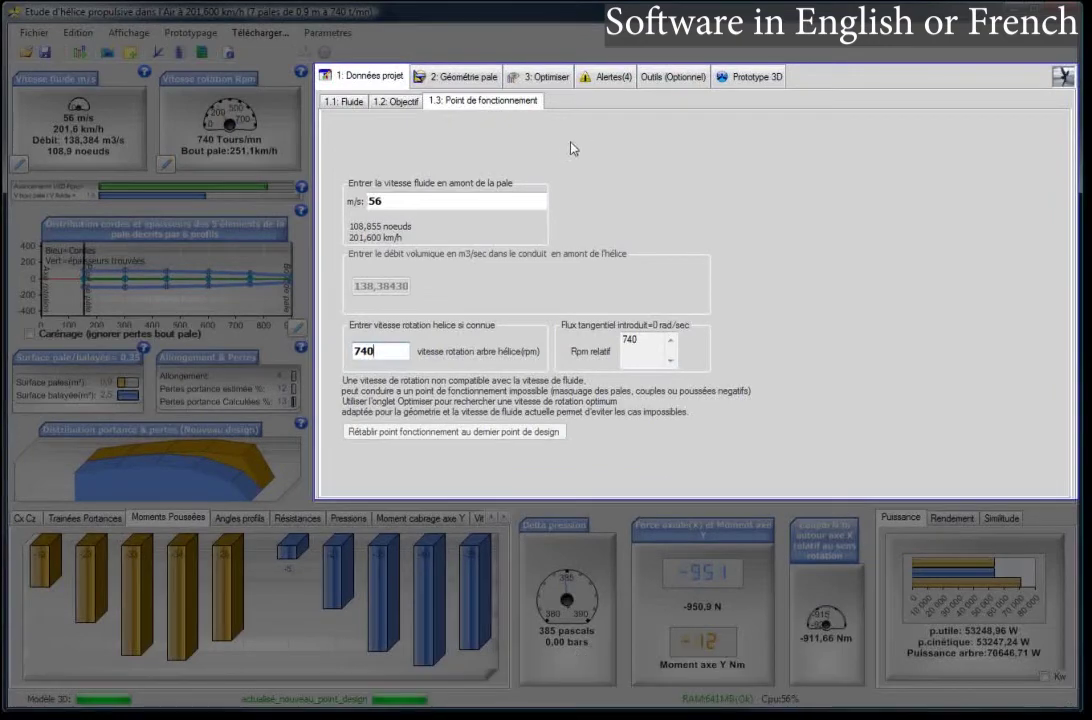
- Examine the blade dimensions and the profile law applied to the blade elements
left_click(463, 80)
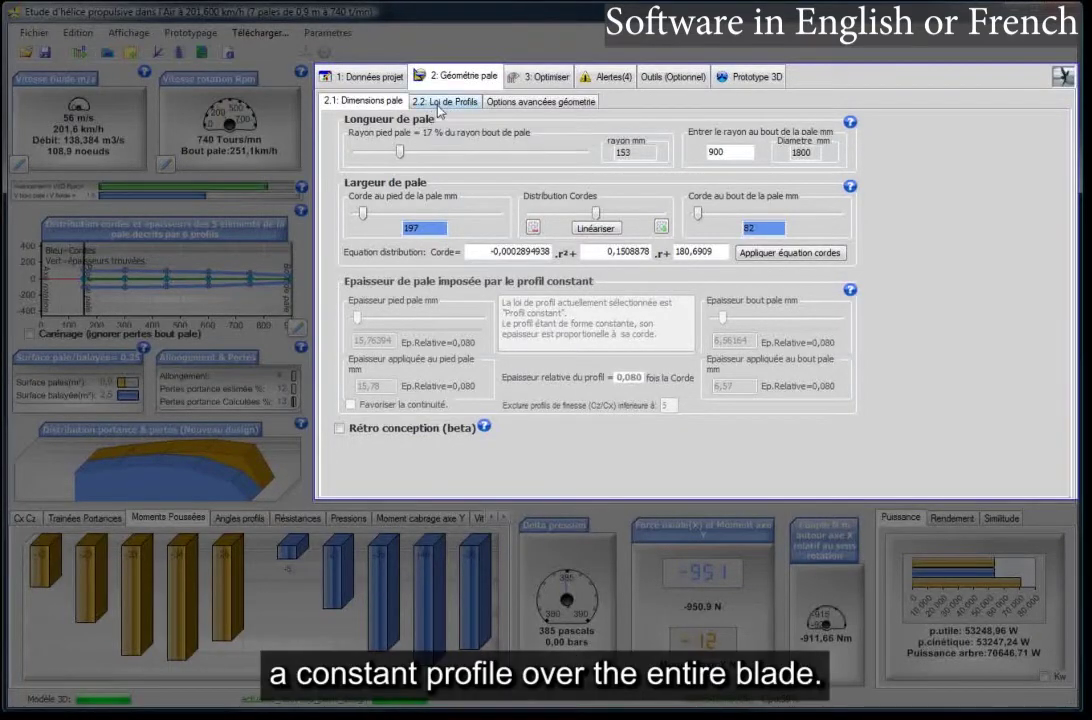
mouse_move(190, 222)
left_click(449, 104)
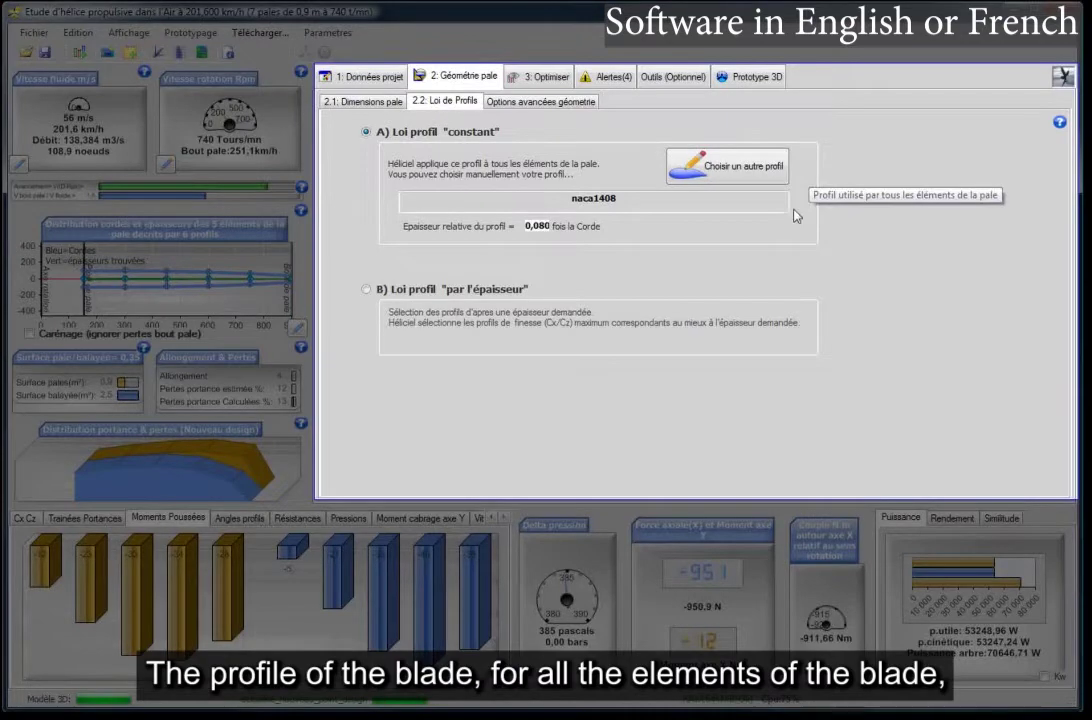
double_click(627, 199)
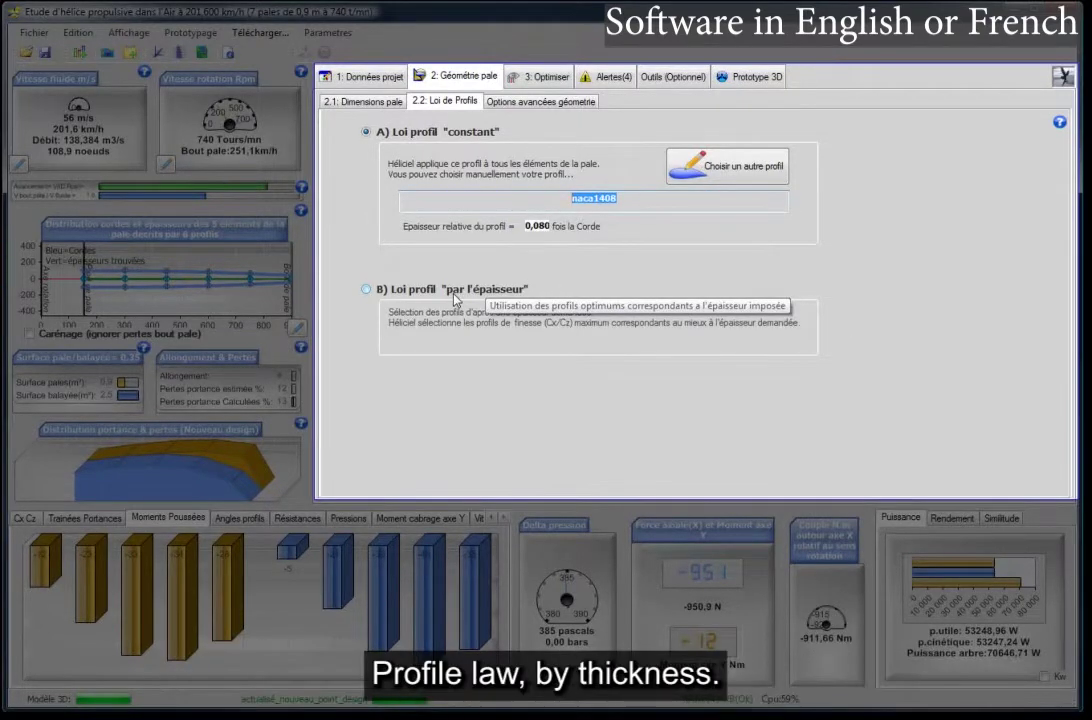
- Inspect the frame material and section settings of blade element 1 in the advanced geometry options
left_click(540, 101)
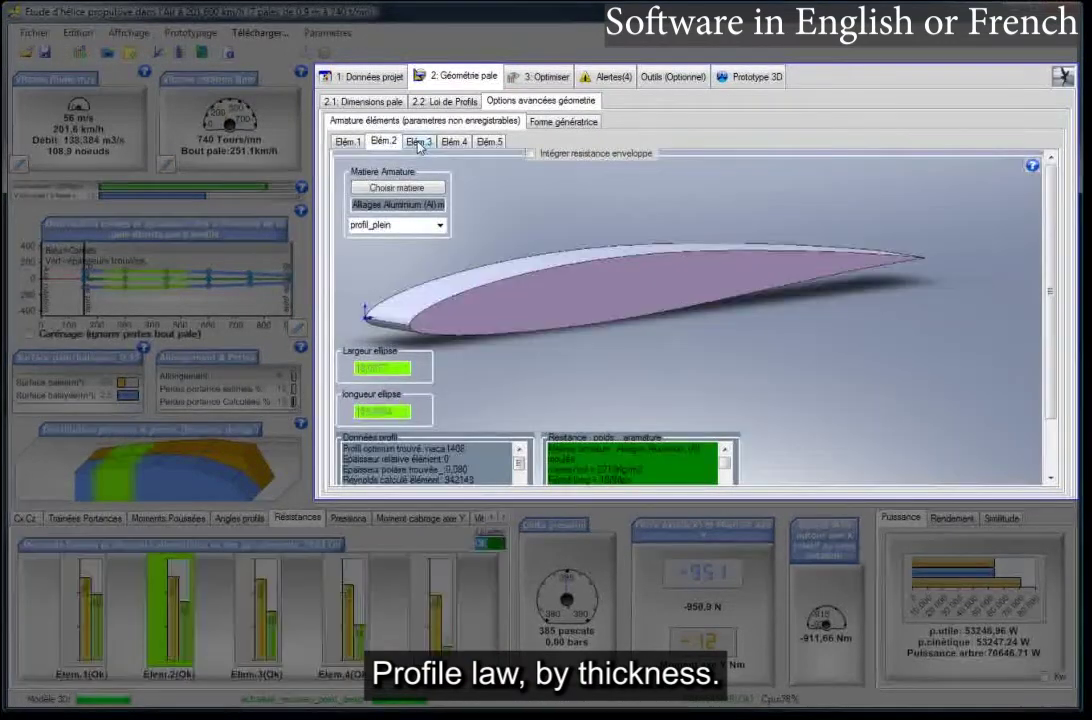
left_click(348, 142)
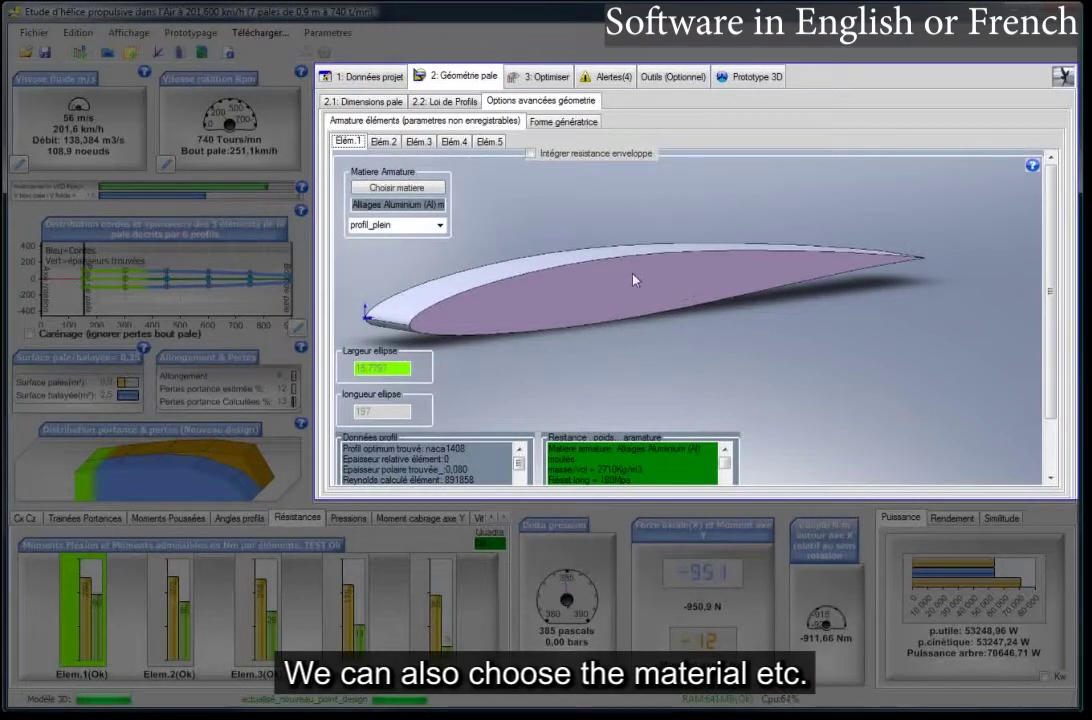
- Try the straight blade generatrix at 22% of the chord from the leading edge and return it to 50%
left_click(563, 121)
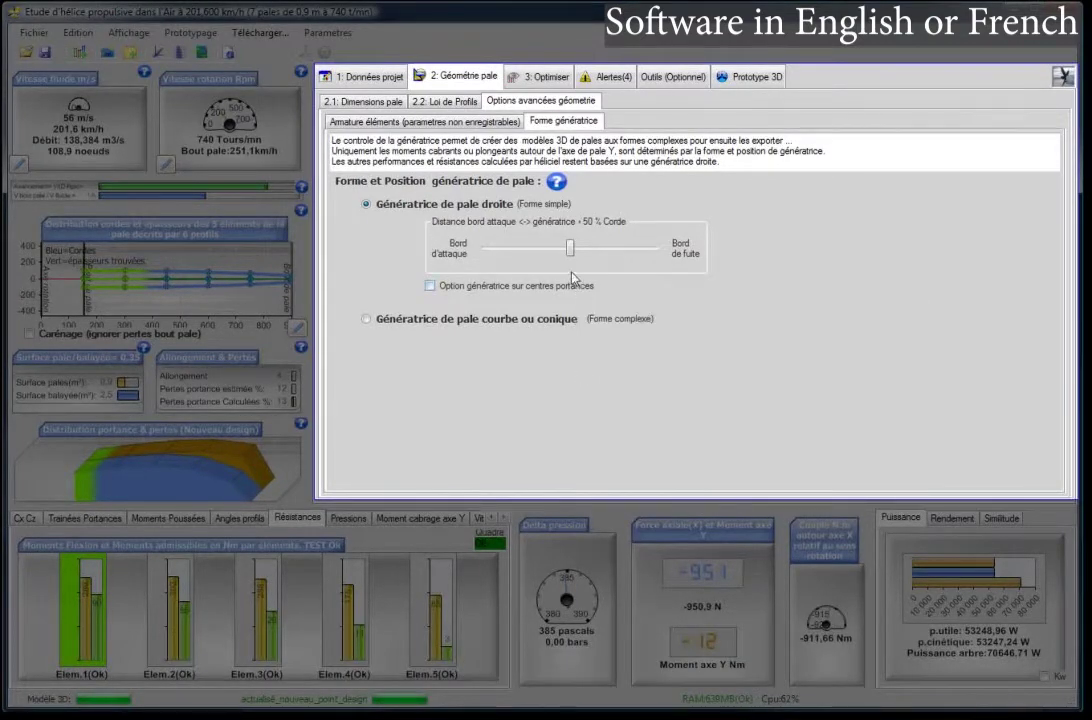
left_click_drag(570, 248, 521, 250)
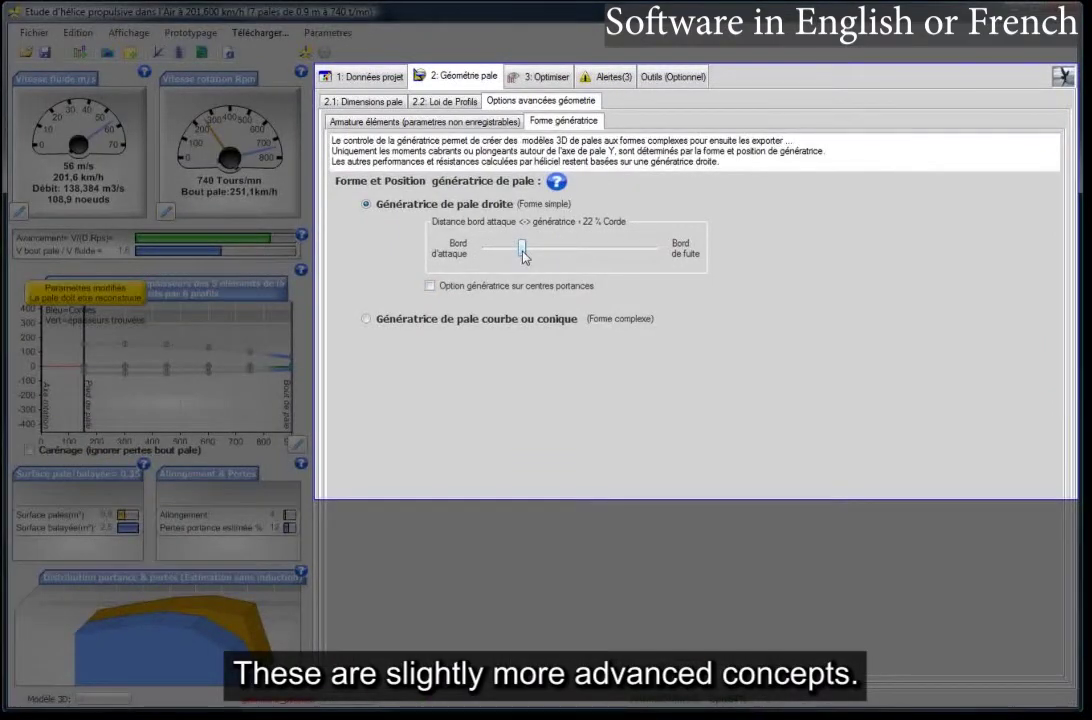
left_click_drag(523, 252, 570, 254)
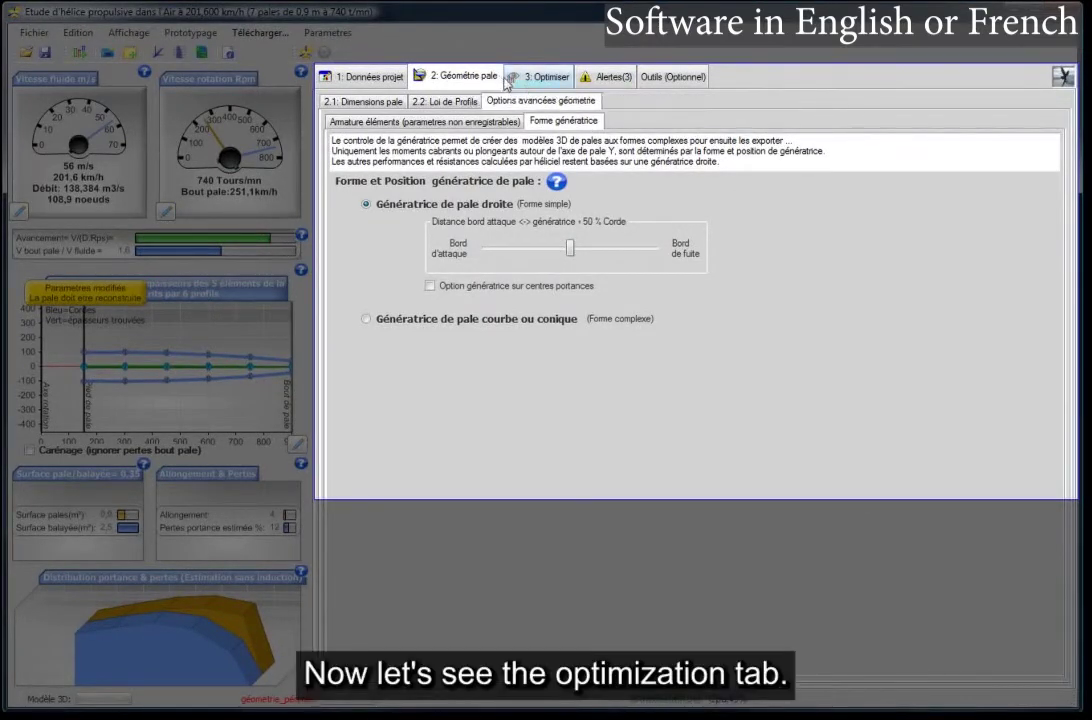
- Review the optimisation tools and read the project's errors, warnings and messages
left_click(529, 80)
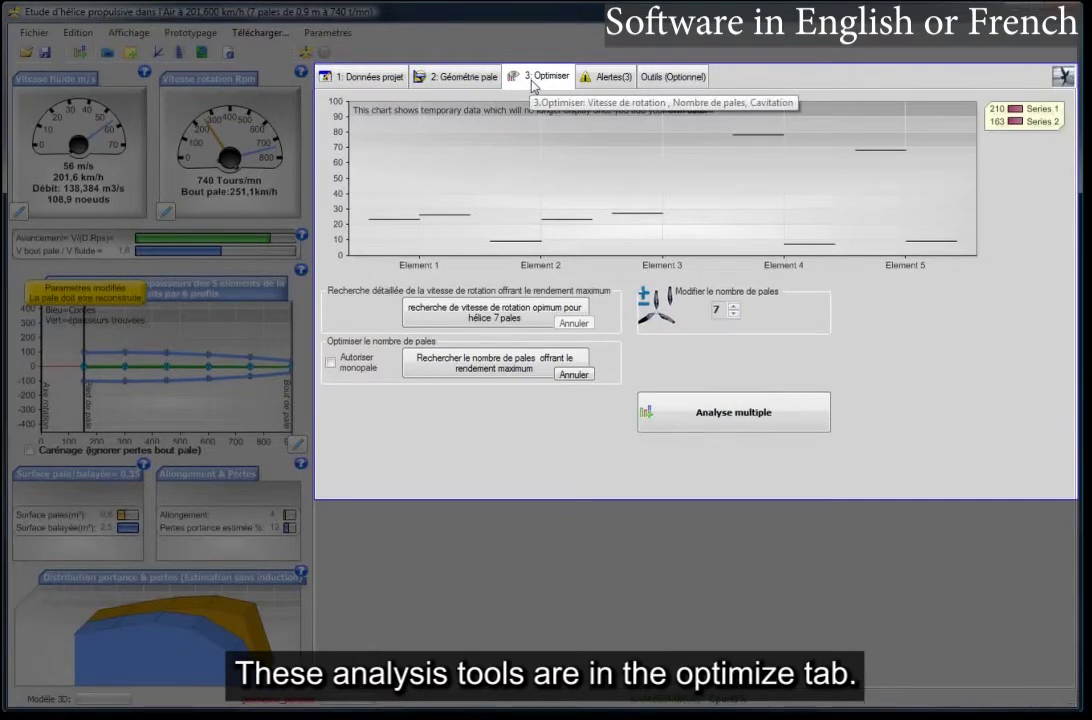
left_click(606, 78)
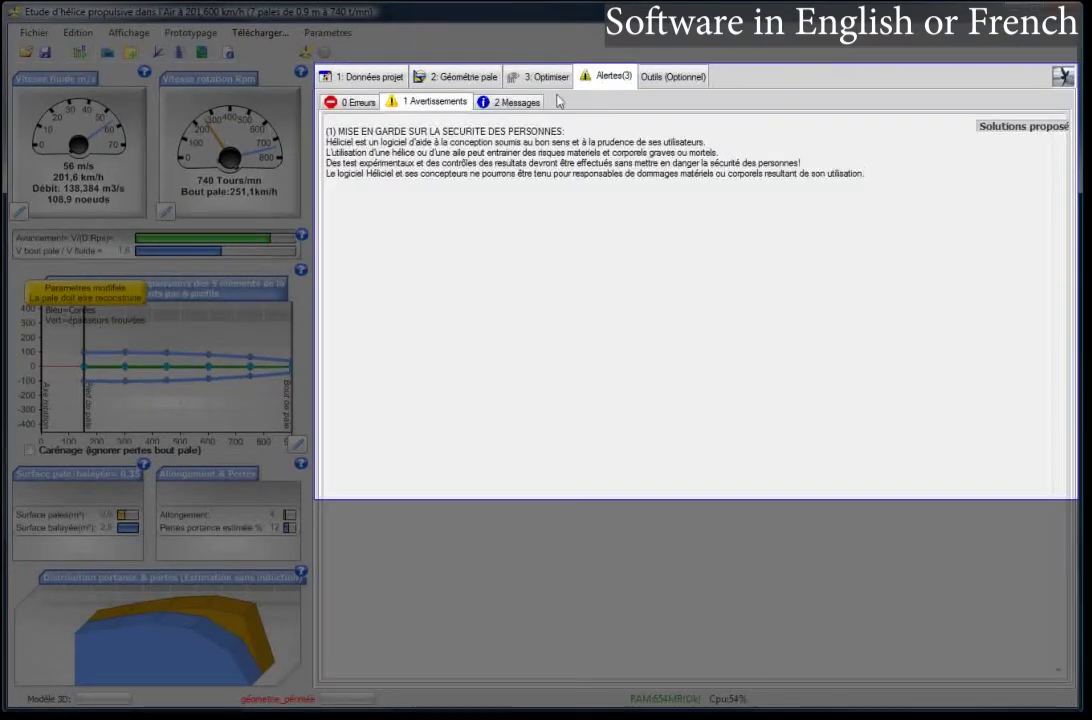
left_click(357, 104)
left_click(418, 104)
left_click(512, 103)
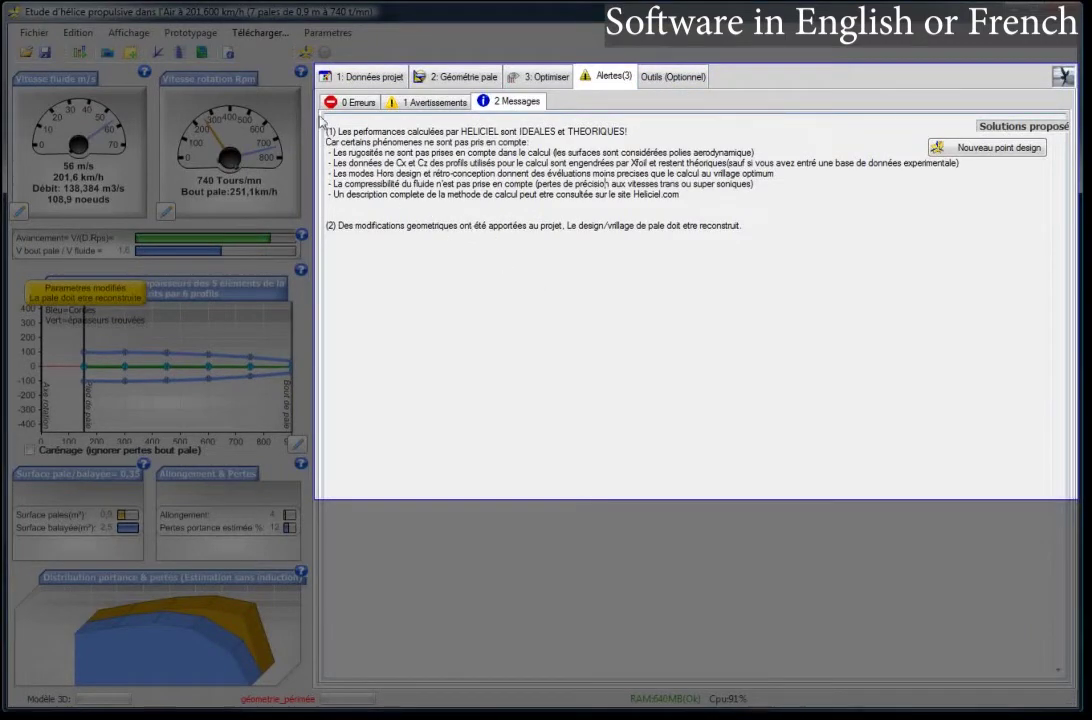
- Rebuild the blade as a new design point and examine the propeller's 3D prototype from several angles
left_click(306, 53)
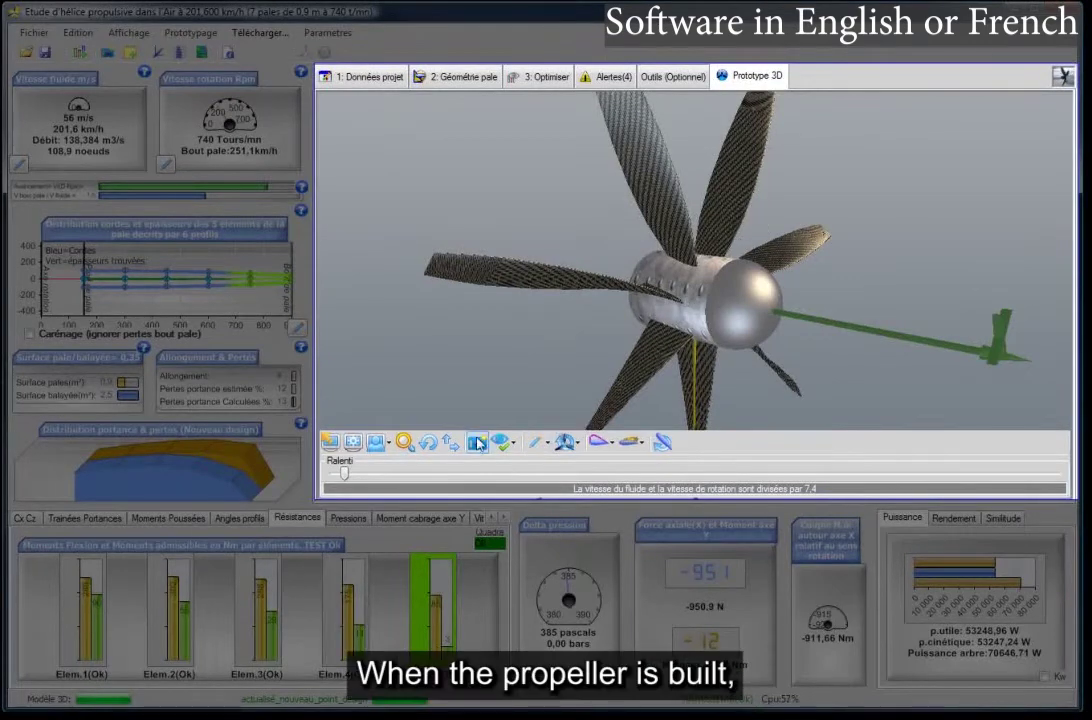
left_click(428, 443)
mouse_move(682, 357)
left_mouse_down()
mouse_move(618, 343)
mouse_move(703, 377)
mouse_move(687, 366)
left_mouse_up()
scroll(686, 368, "down", 2)
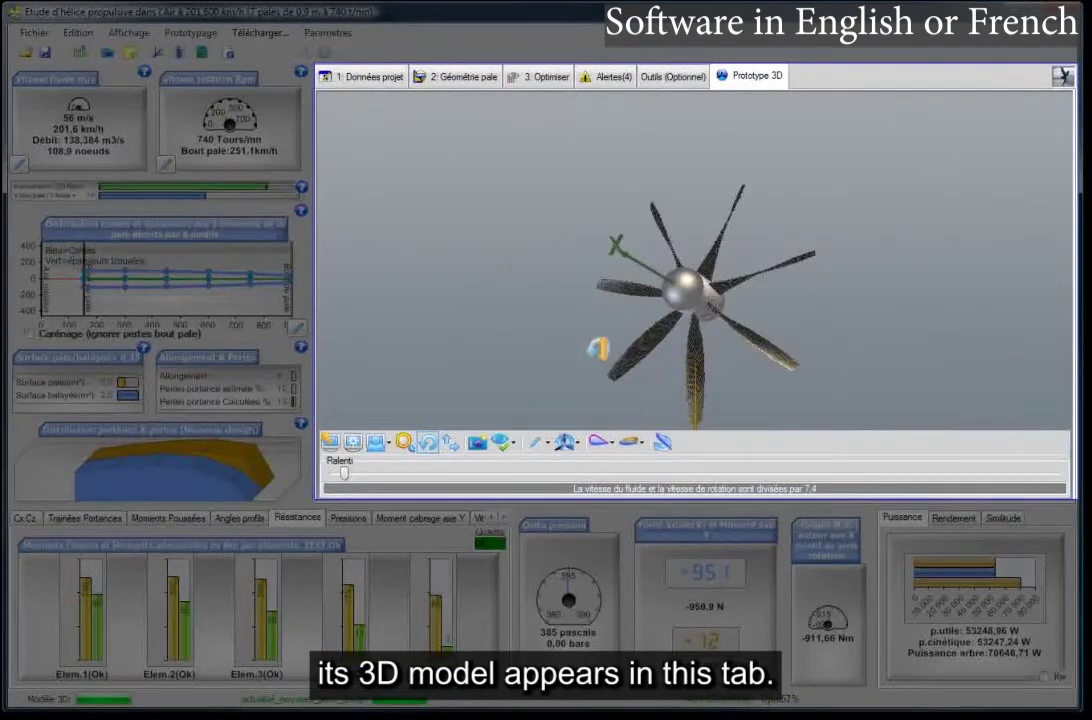
left_click_drag(483, 200, 605, 216)
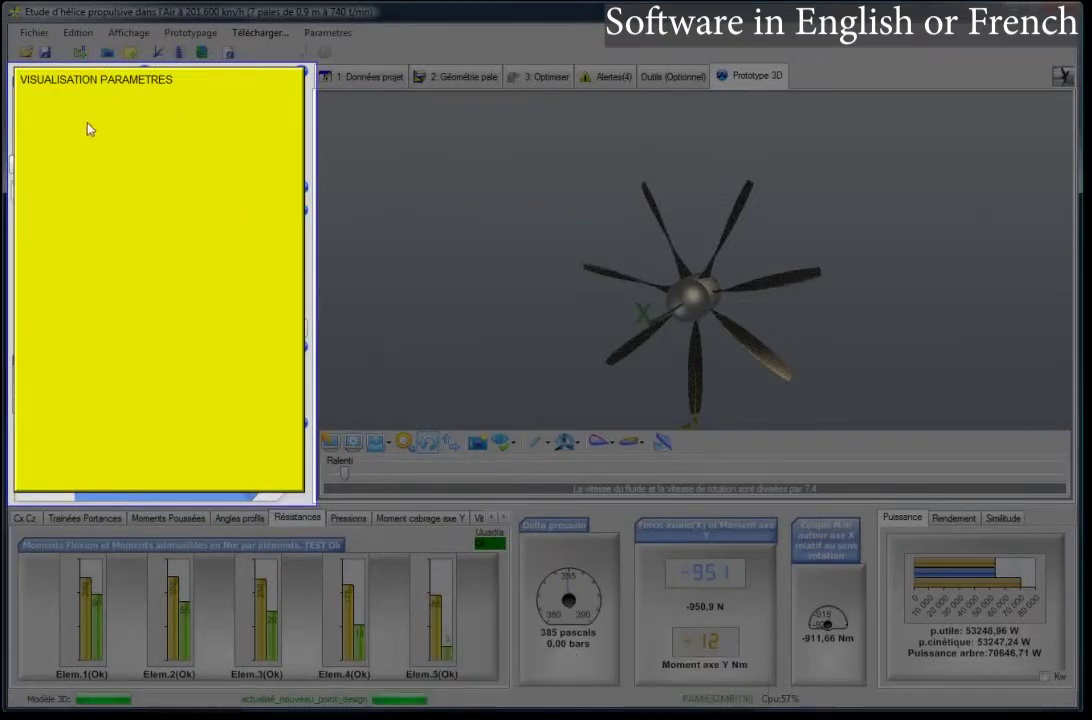
left_click(455, 76)
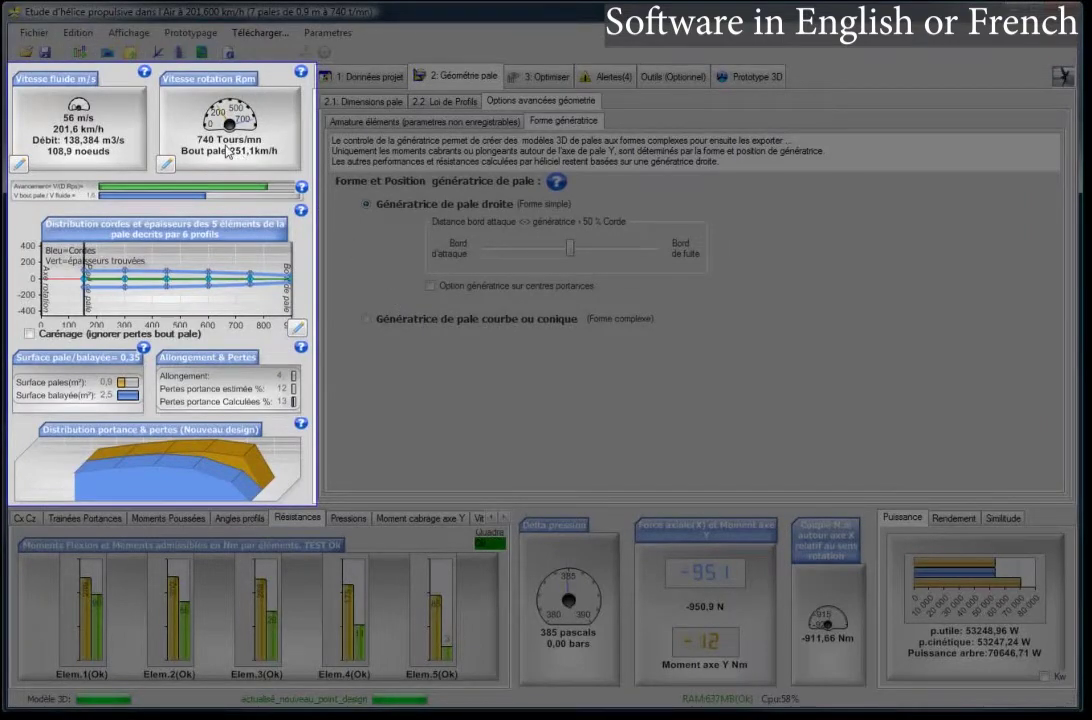
mouse_move(228, 296)
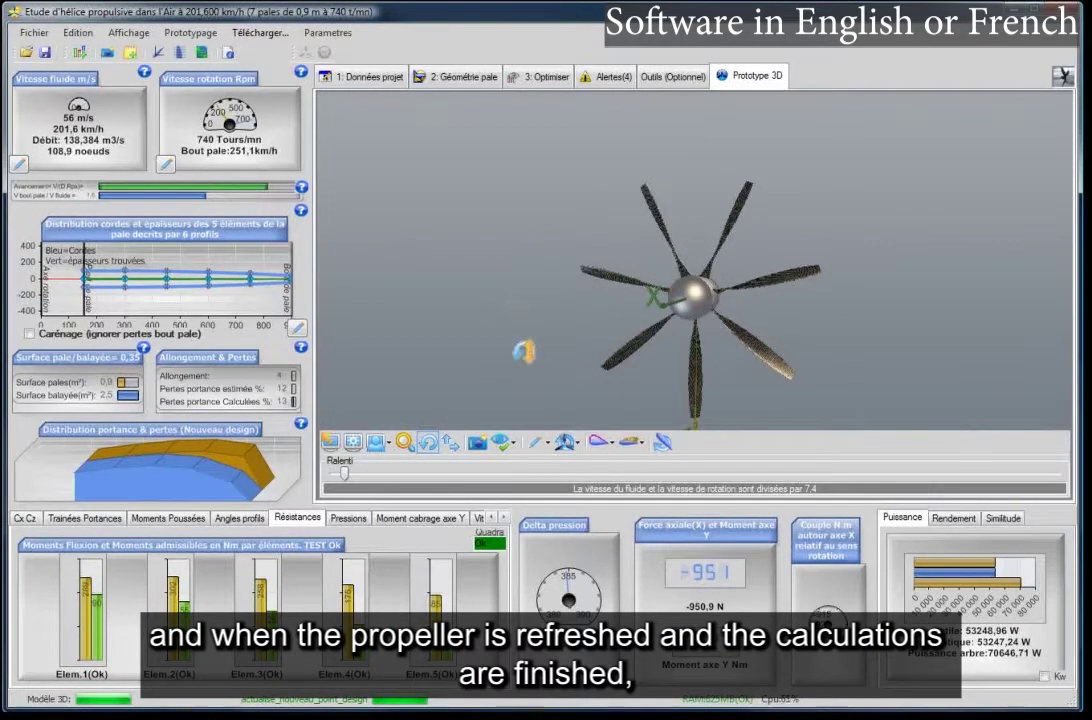
- Review the per-element charts for Cx/Cz coefficients, drag and lift, moments and thrusts, profile angles, resistances and pressures
left_click(25, 518)
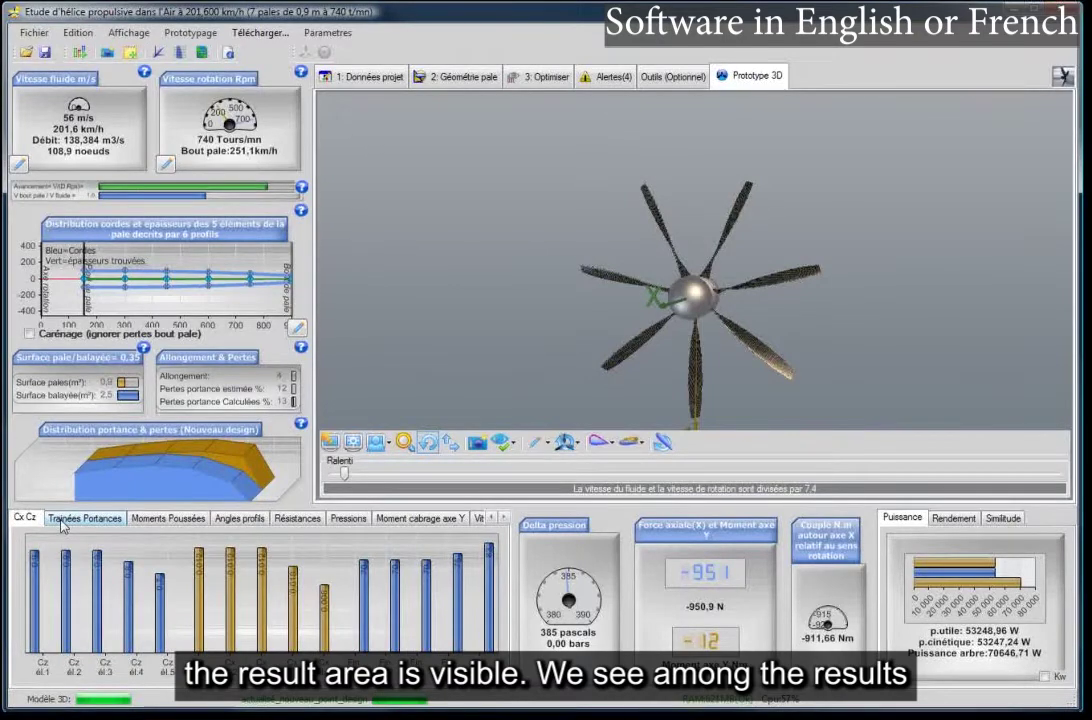
left_click(64, 518)
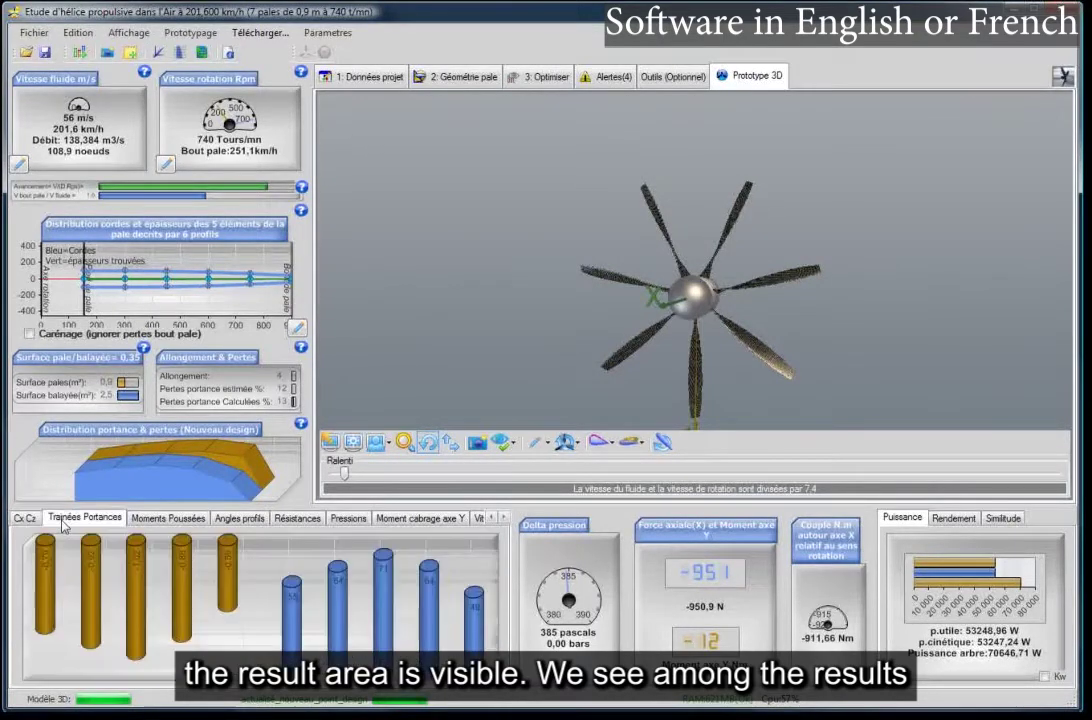
left_click(155, 522)
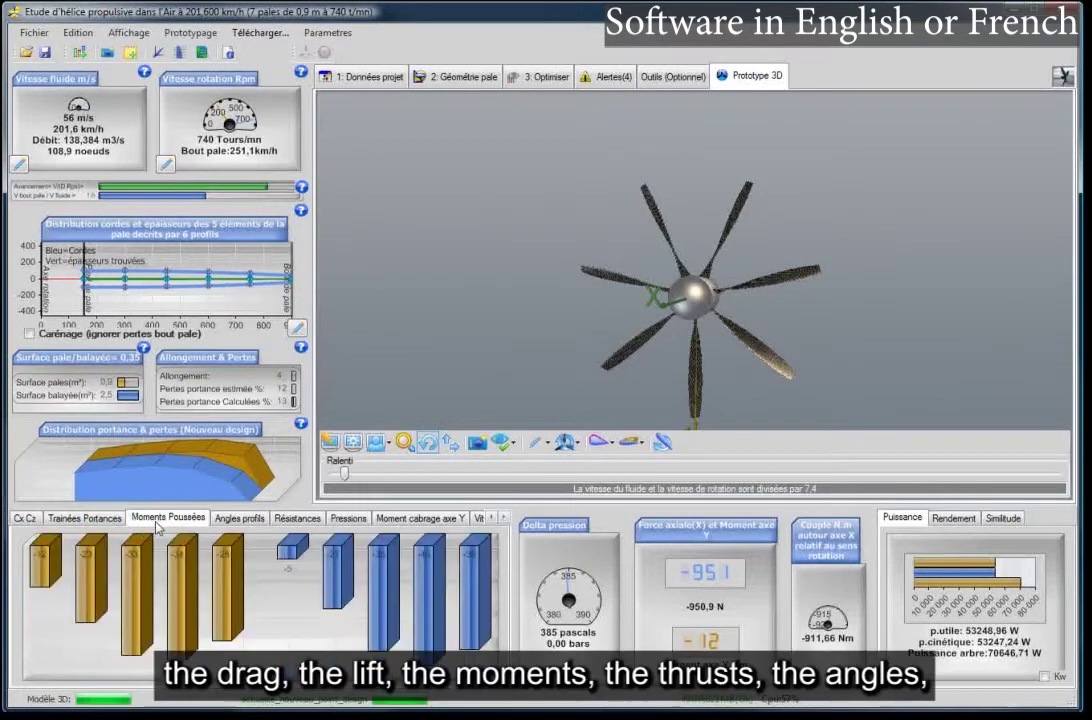
left_click(240, 519)
left_click(297, 520)
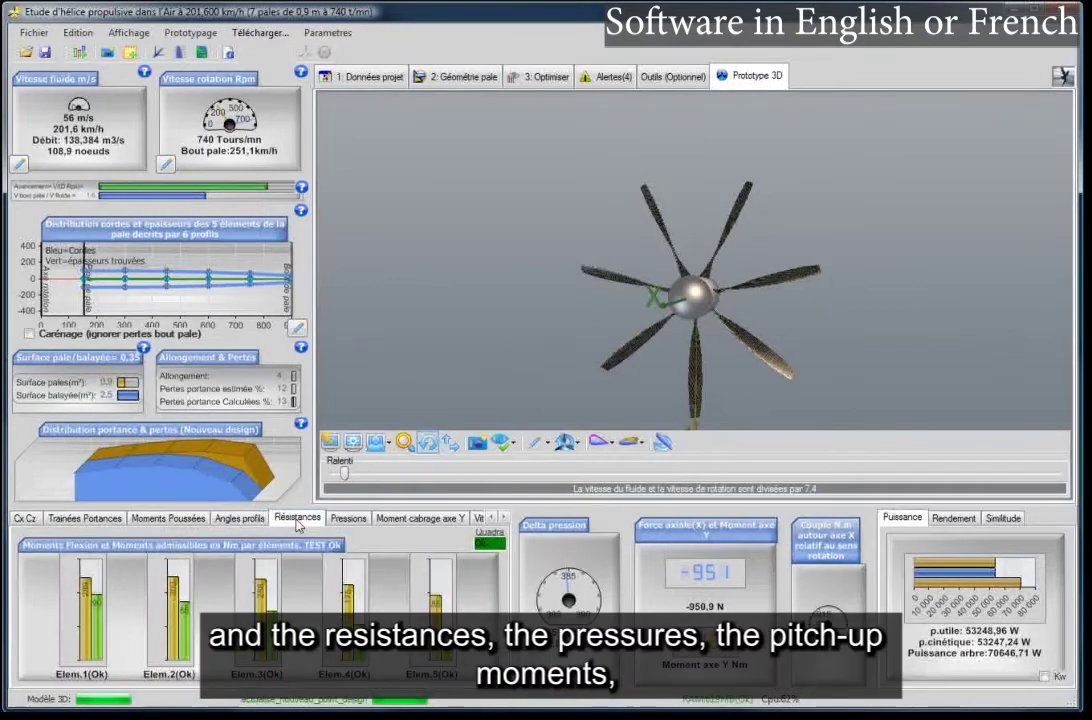
left_click(350, 519)
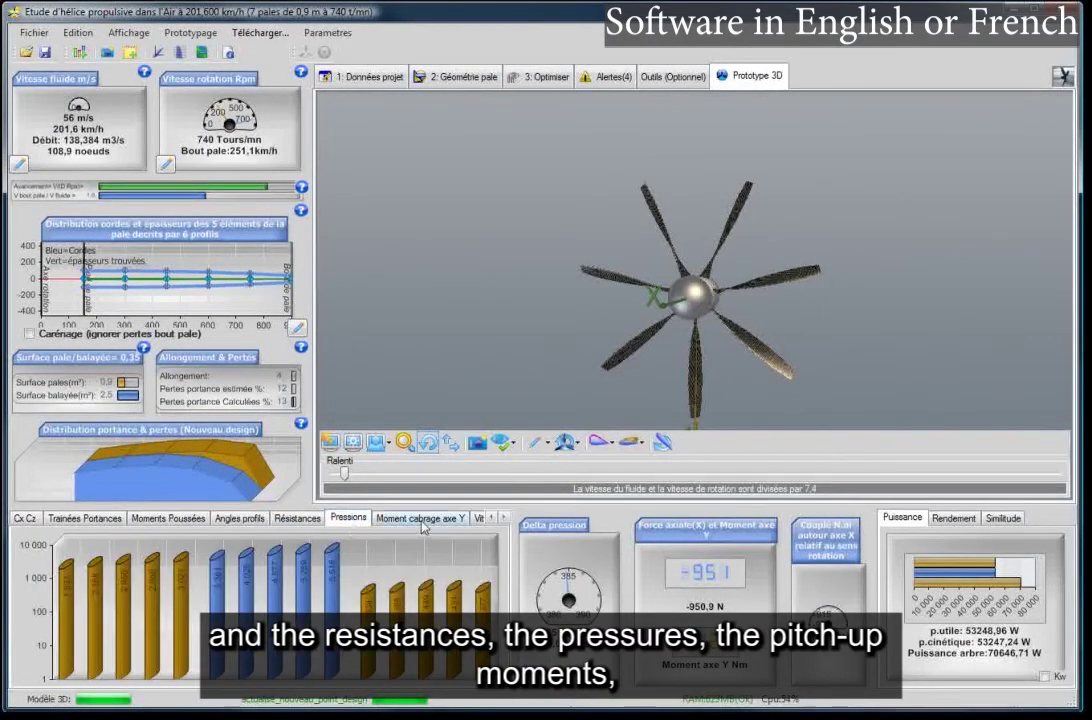
- Review the Y-axis pitching moment, fluid velocity and fluid angle results, ending on the pitching moment chart
left_click(457, 523)
left_click(505, 519)
left_click(504, 519)
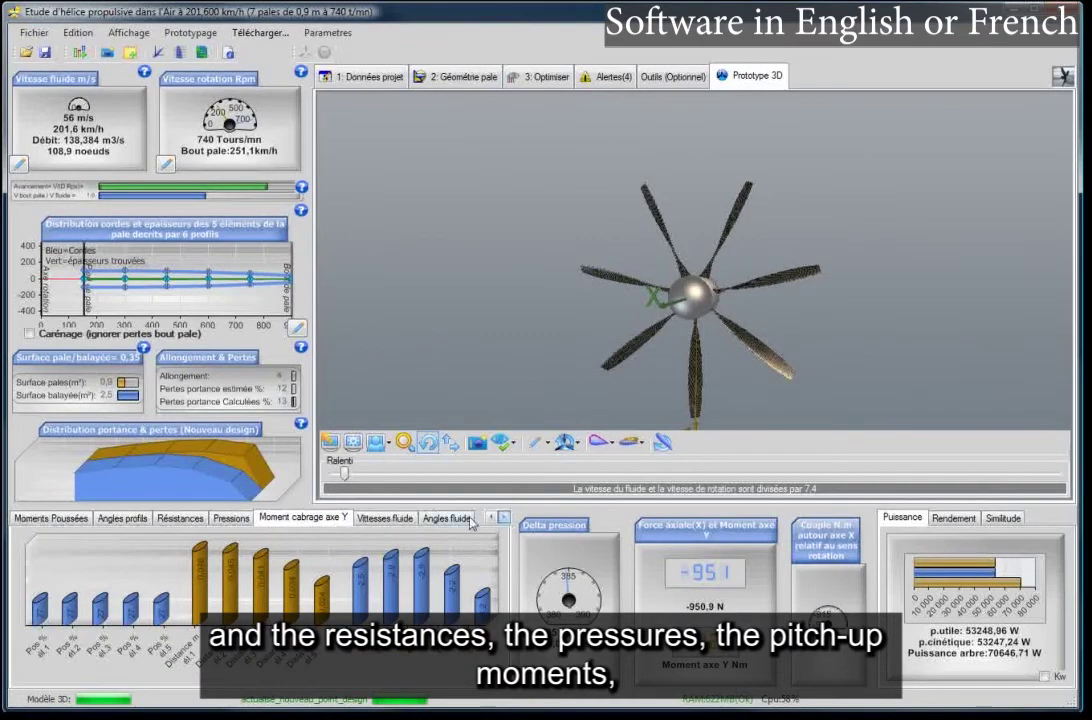
left_click(395, 522)
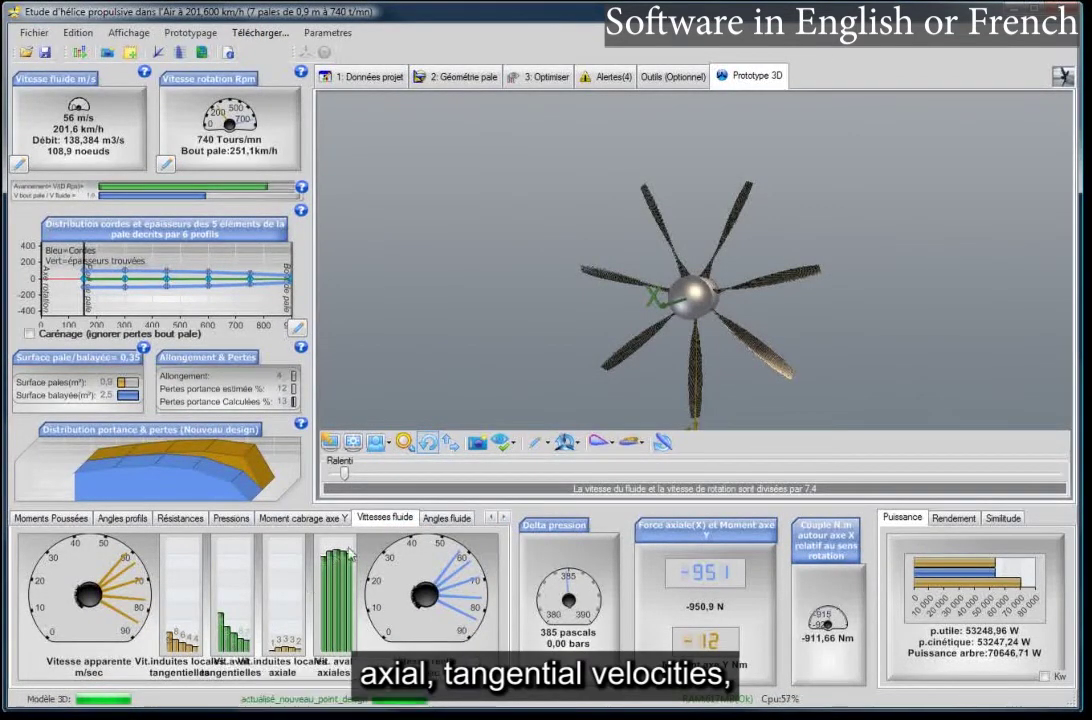
left_click(443, 519)
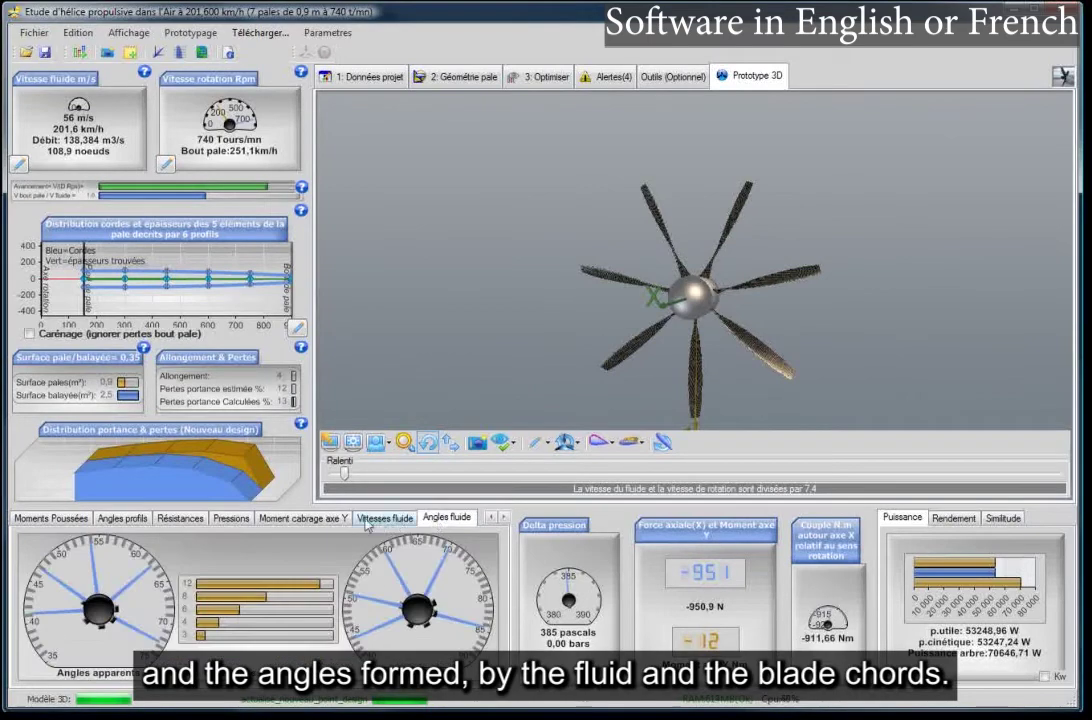
left_click(300, 520)
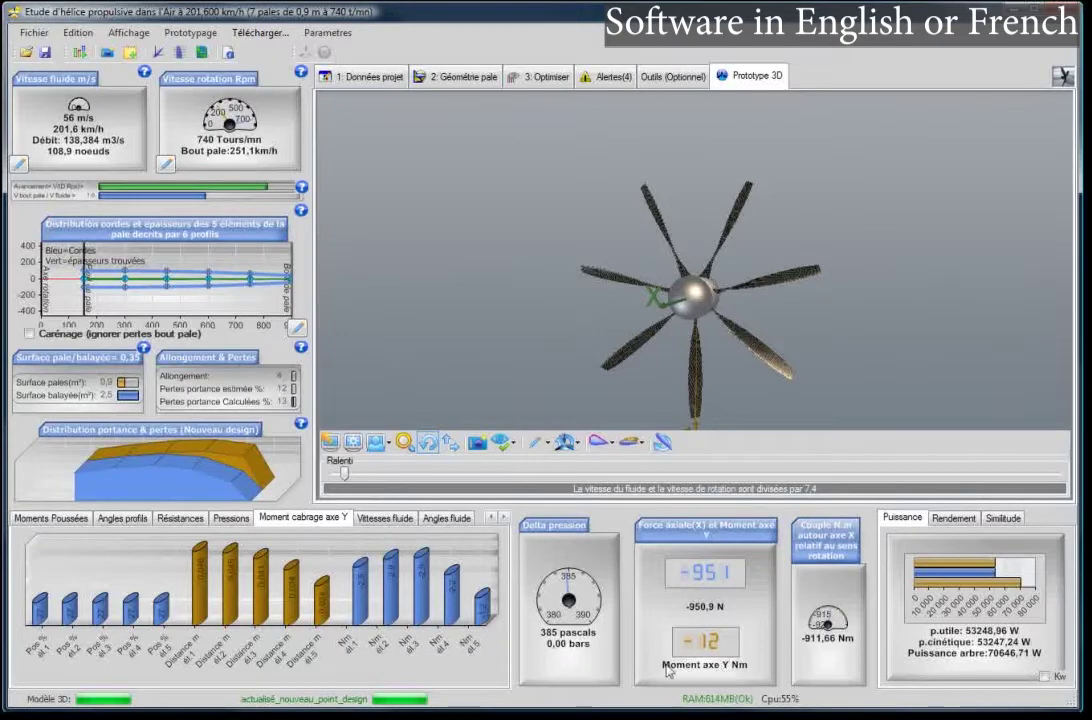
- Examine the 3D propeller around its blade Y axis and shaft X axis to relate the pitching moment and torque results
left_click_drag(628, 345, 580, 250)
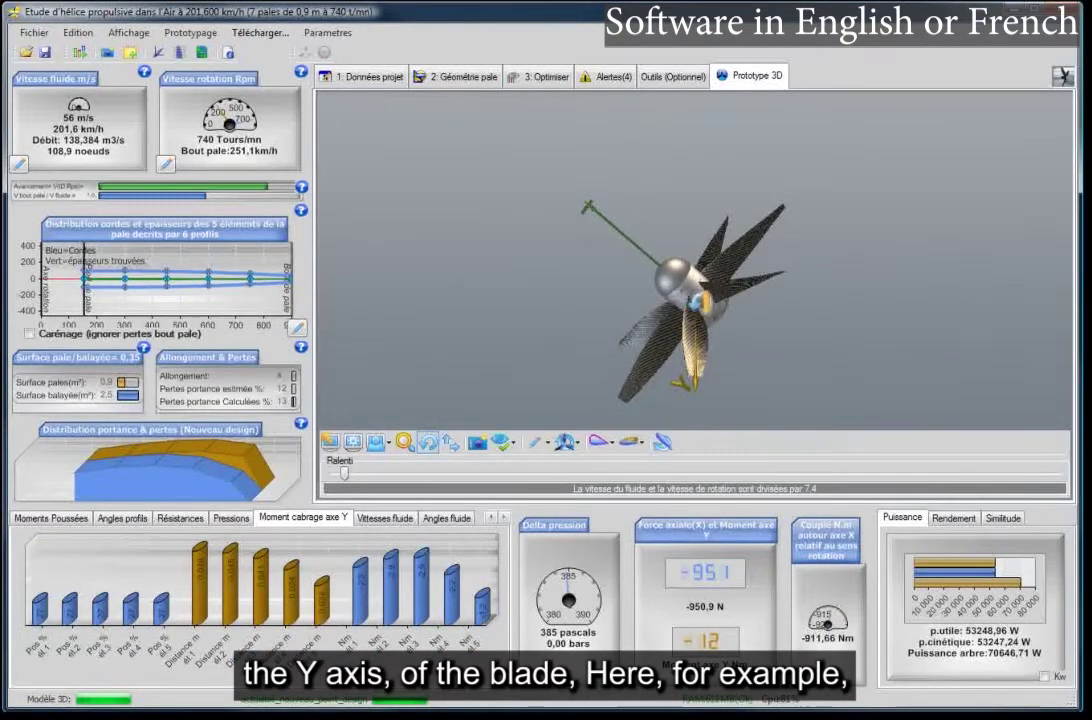
left_click_drag(688, 308, 748, 354)
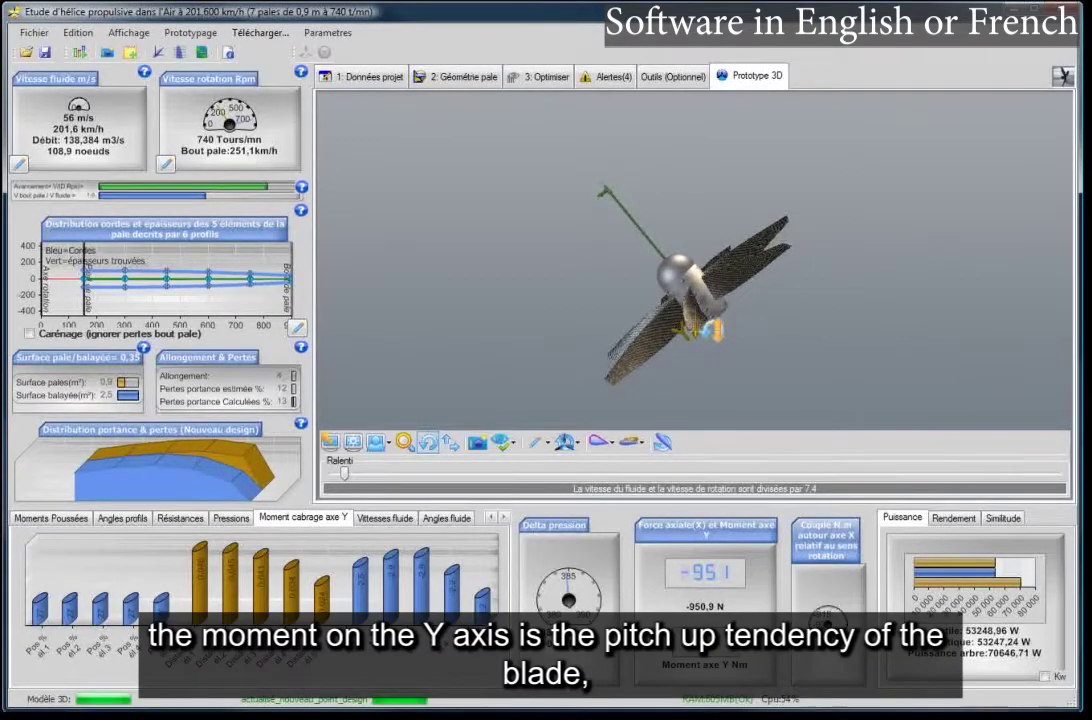
left_click_drag(751, 341, 738, 370)
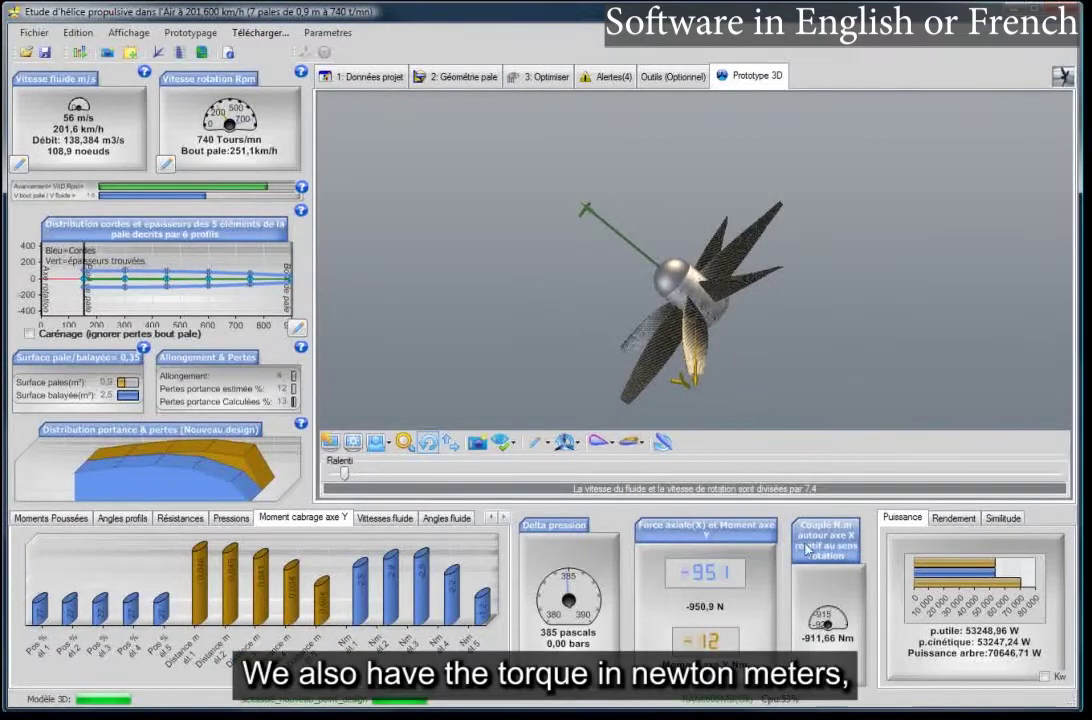
left_click_drag(833, 325, 829, 385)
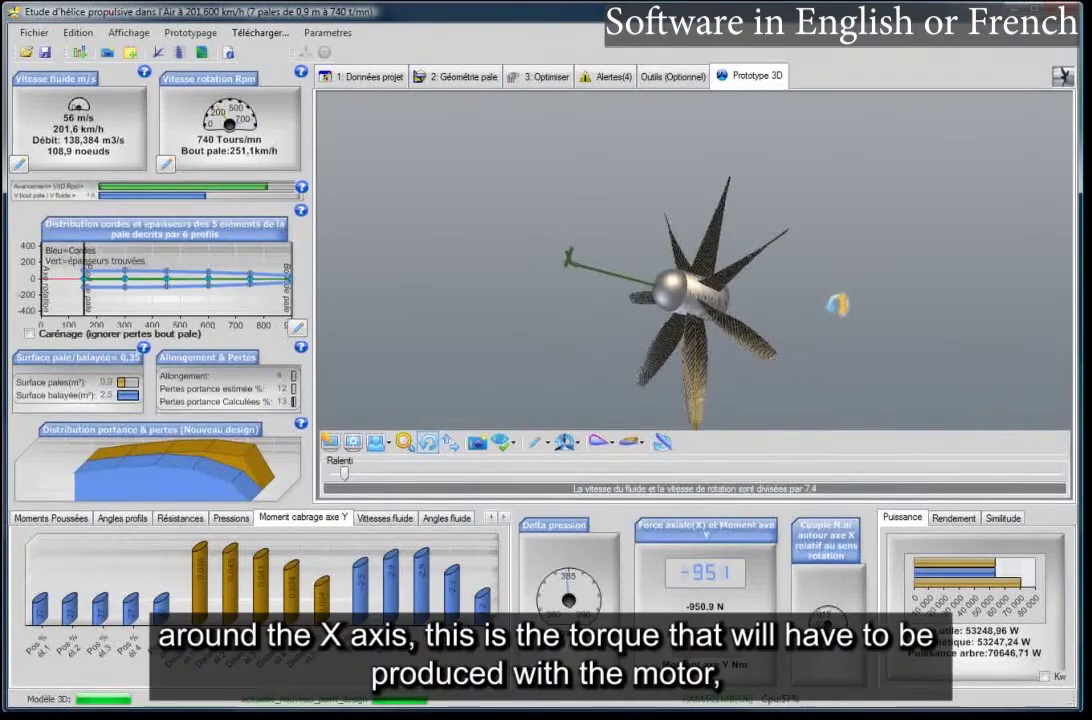
left_click_drag(836, 305, 694, 341)
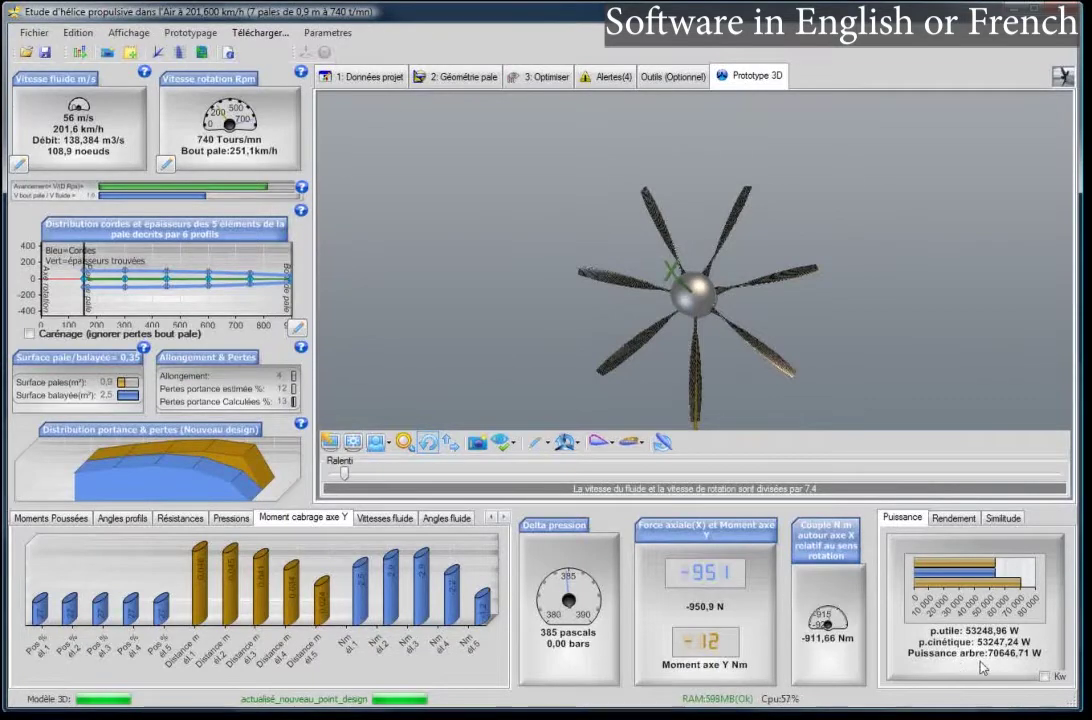
- Display the power results in kW and review the efficiency and similitude parameters
left_click(1044, 676)
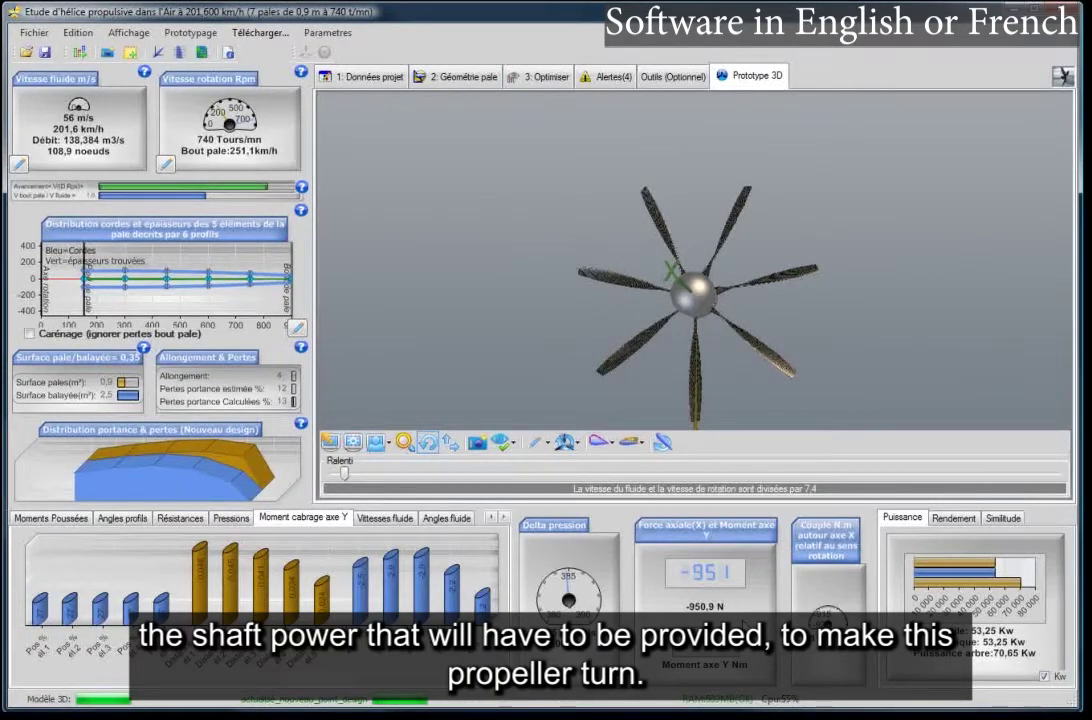
left_click(950, 518)
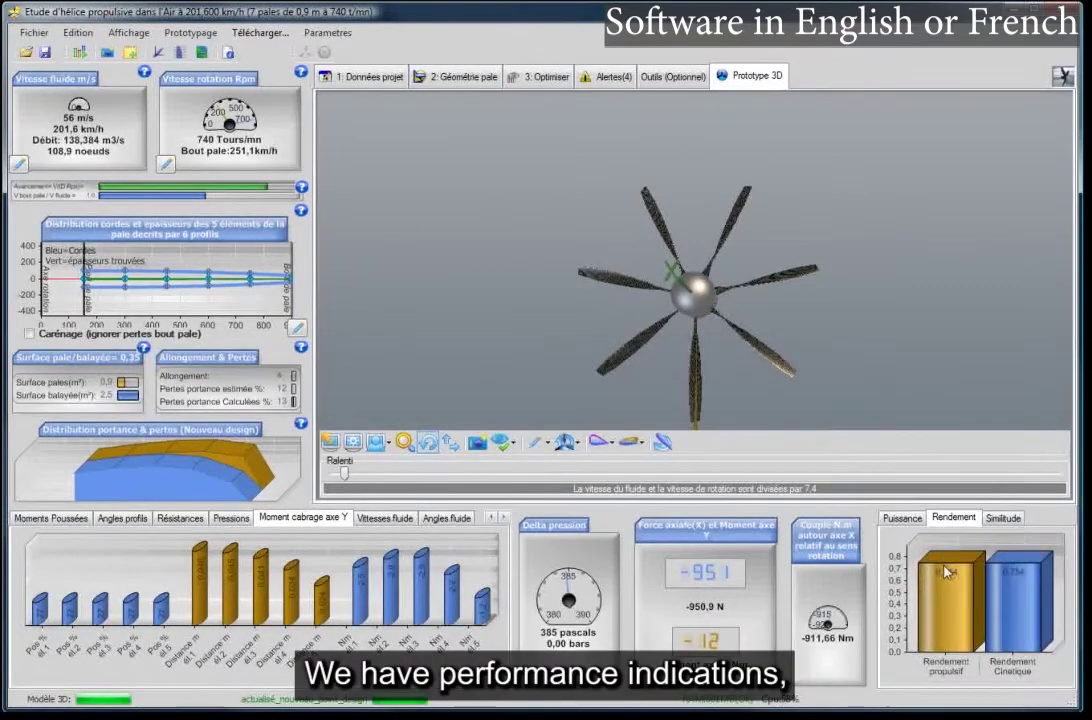
left_click(1003, 519)
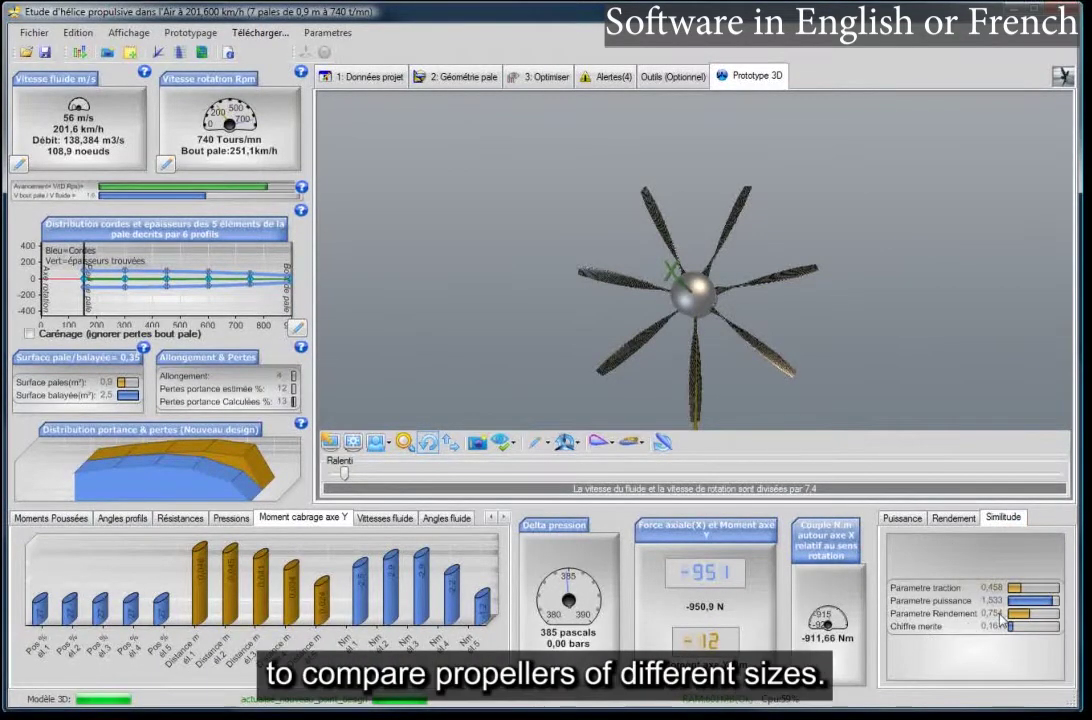
- Show the induced velocity vectors at the elements and the free blade-tip loss vortices on the 3D prototype
mouse_move(843, 334)
left_mouse_down()
mouse_move(840, 278)
mouse_move(795, 312)
mouse_move(722, 314)
mouse_move(831, 349)
left_mouse_up()
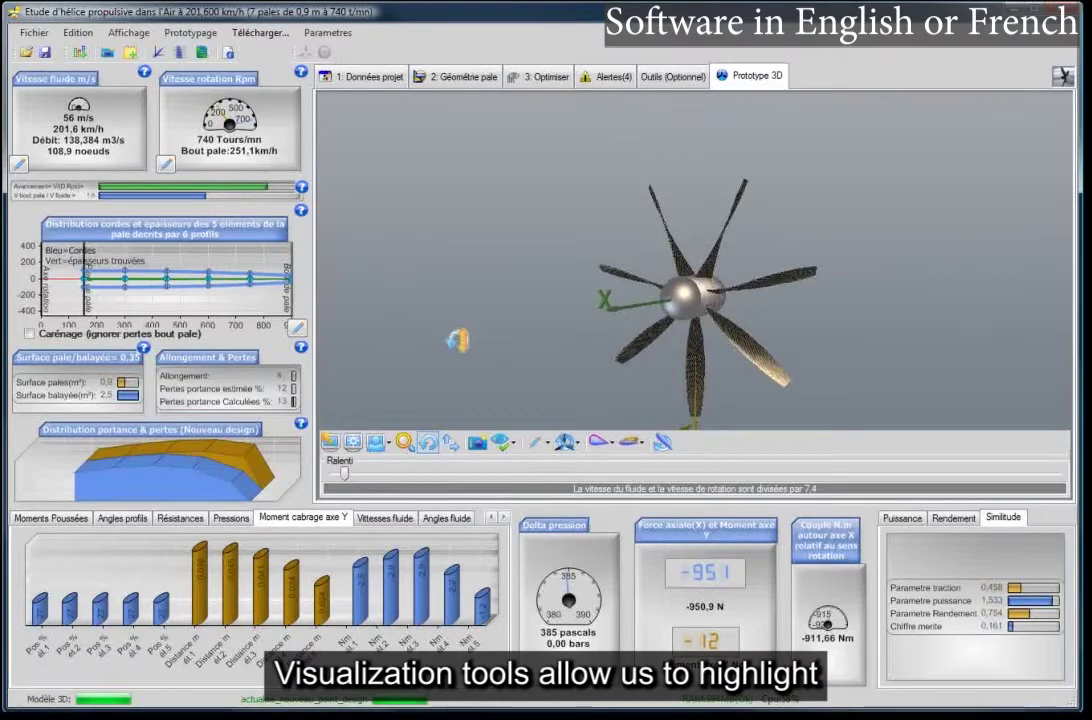
left_click(513, 453)
mouse_move(531, 400)
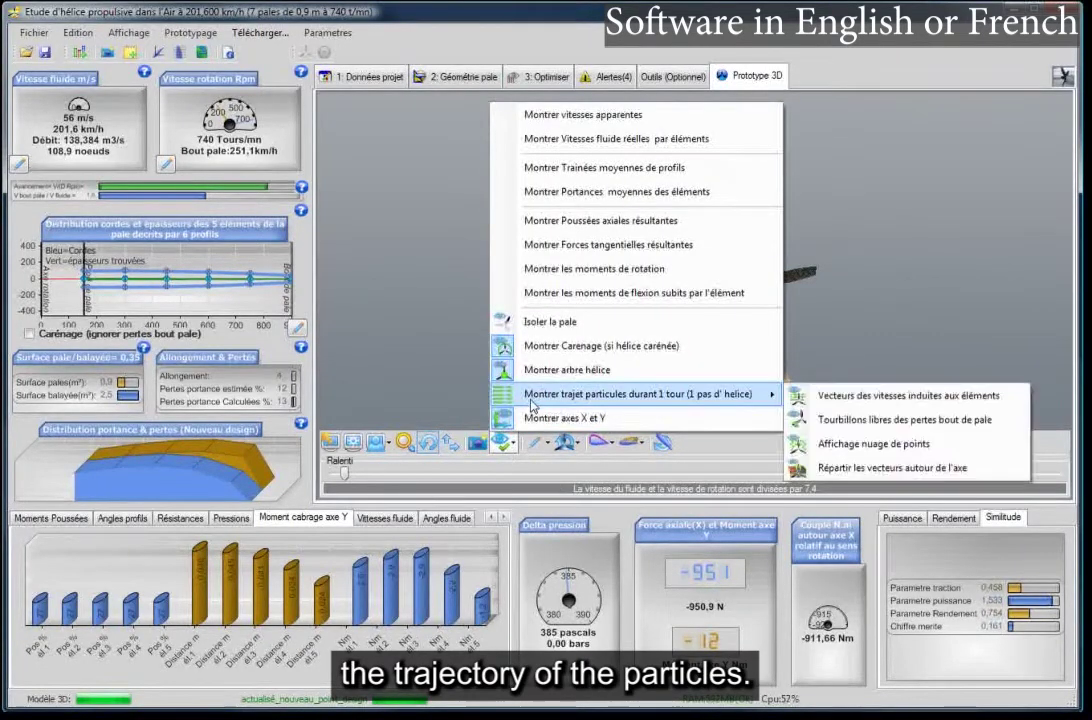
left_click(855, 400)
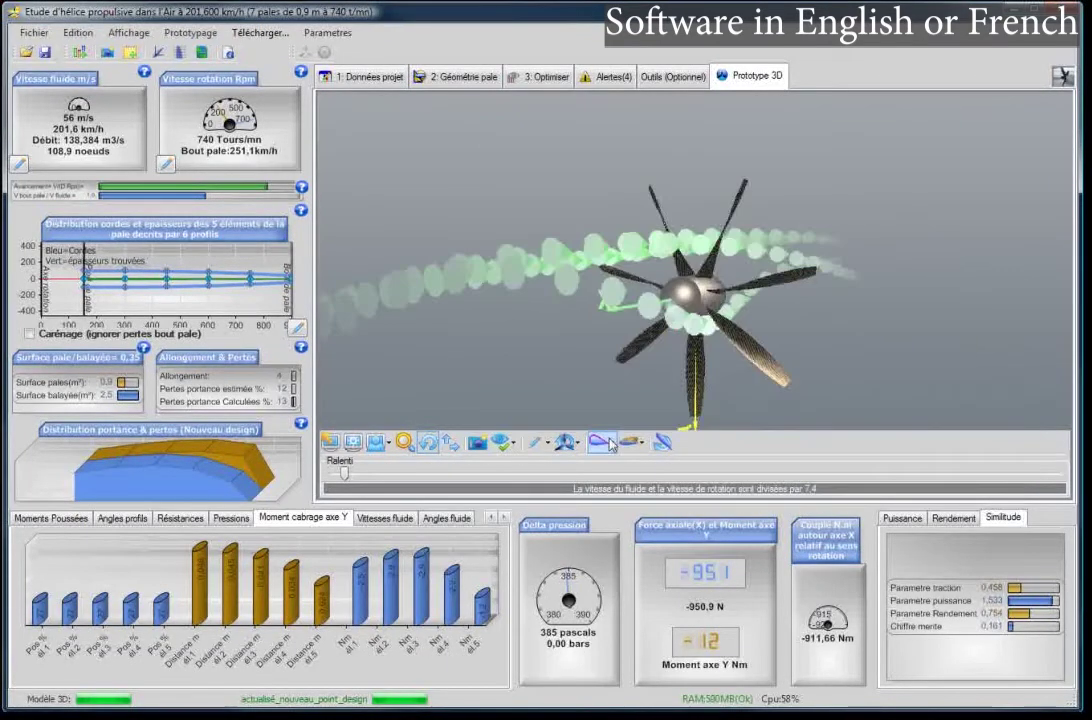
left_click(504, 449)
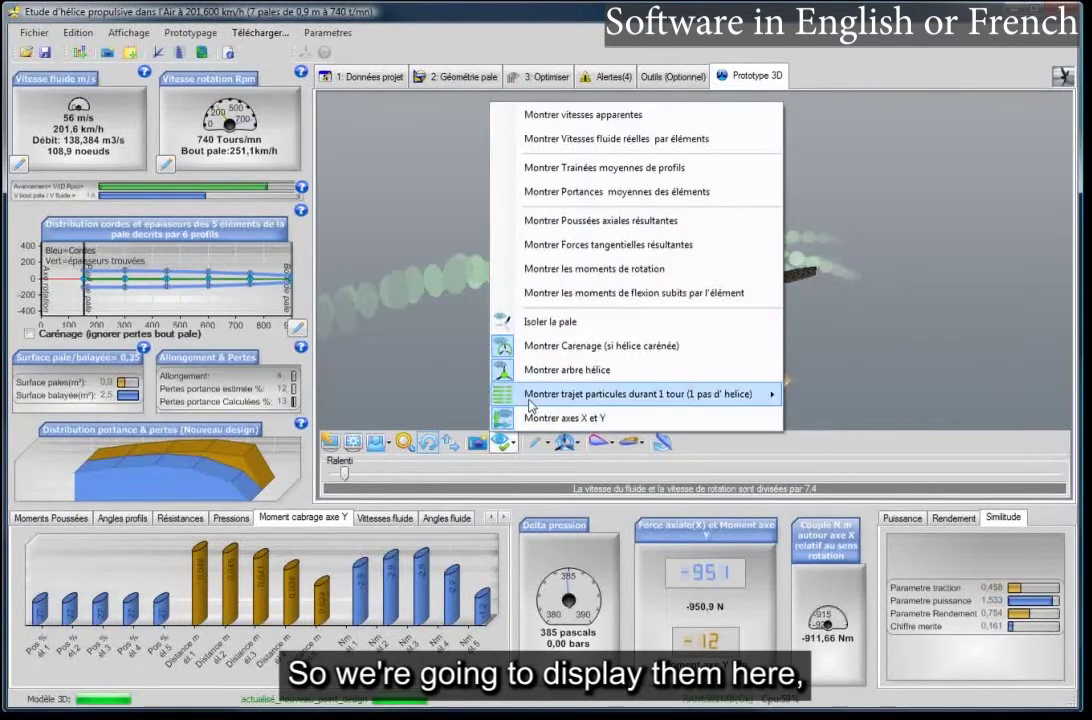
mouse_move(560, 394)
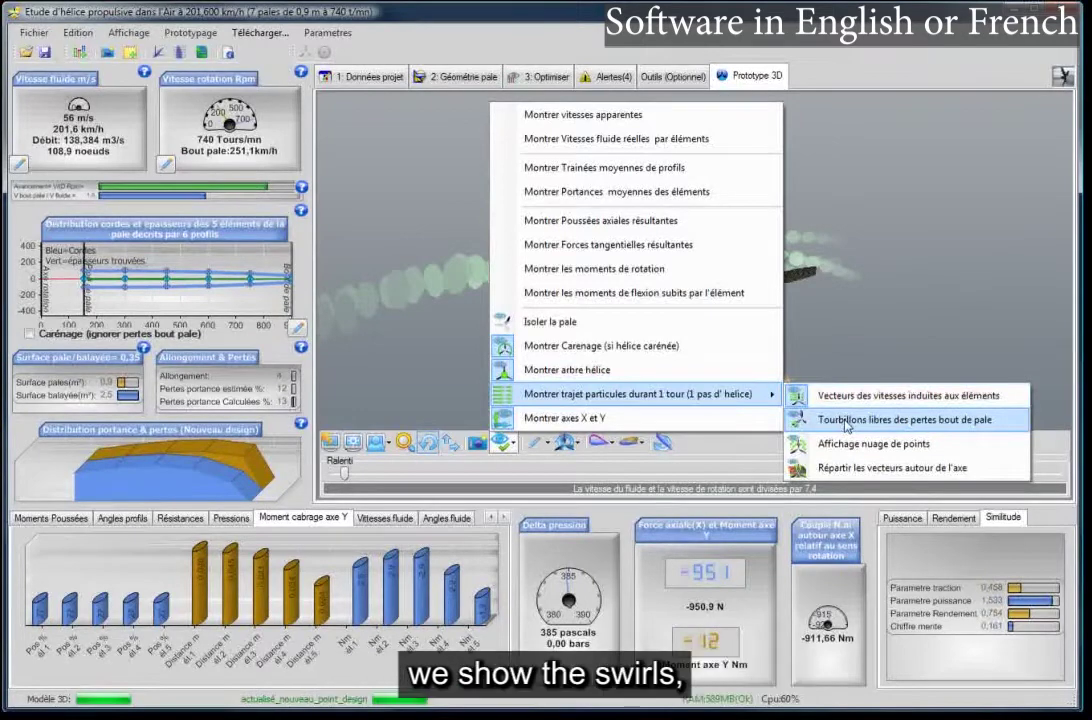
left_click(848, 421)
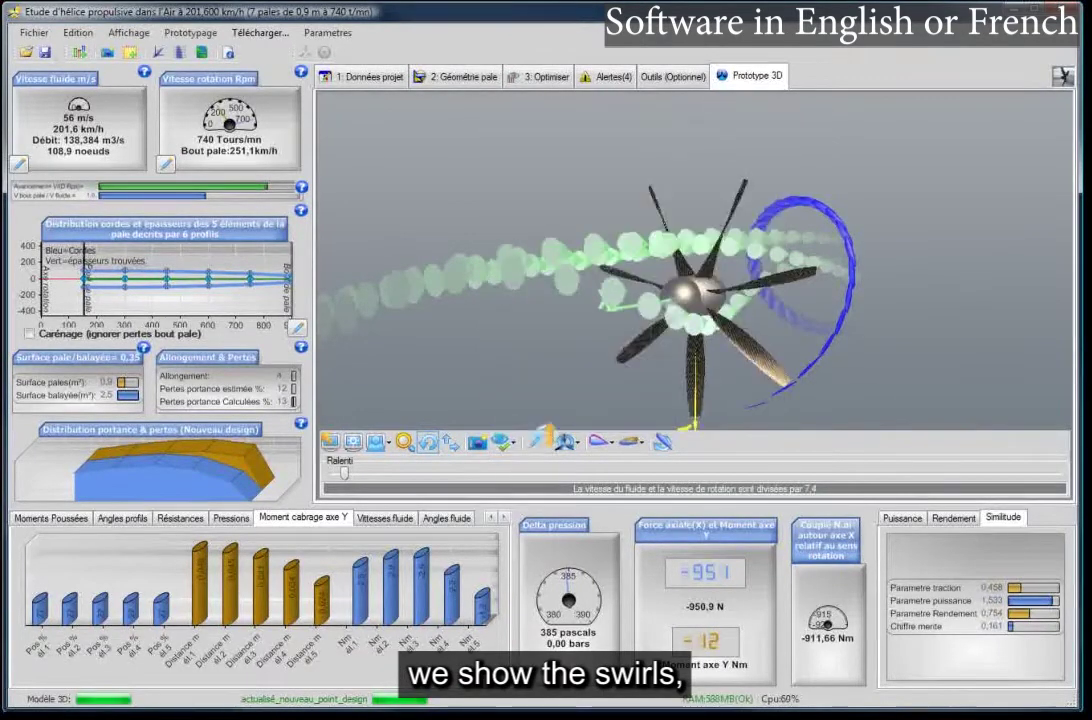
left_click(504, 449)
mouse_move(535, 398)
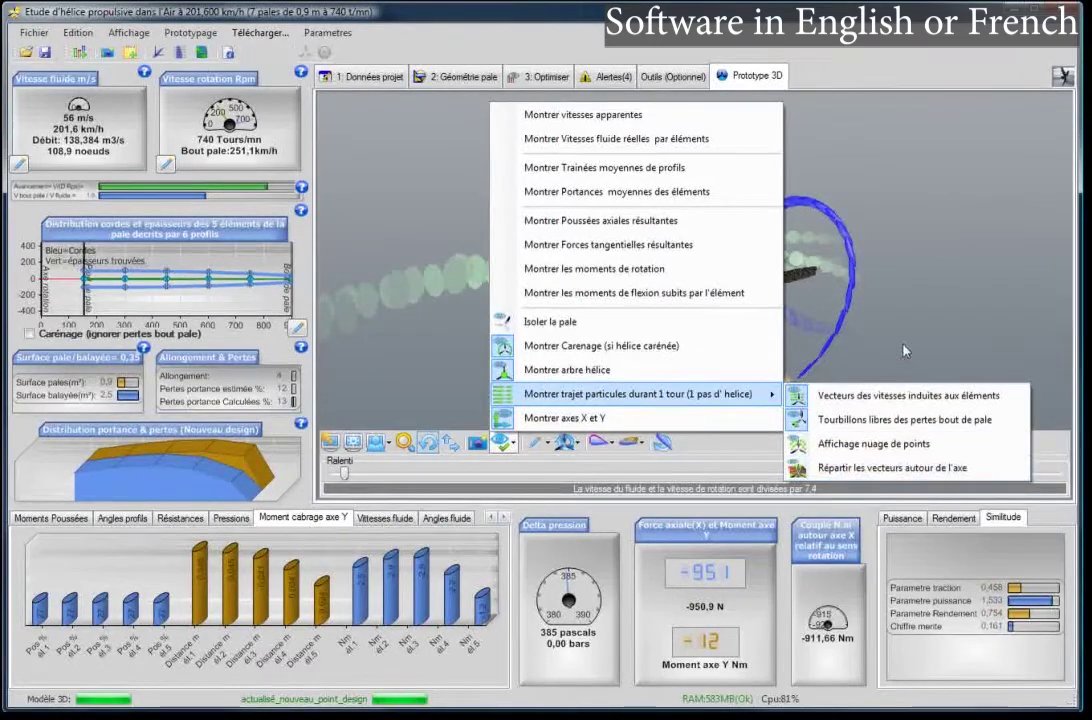
left_click(770, 292)
- Start the propeller's rotation and slow the animation until the fluid and rotation speeds are divided by 138.6
left_click(565, 441)
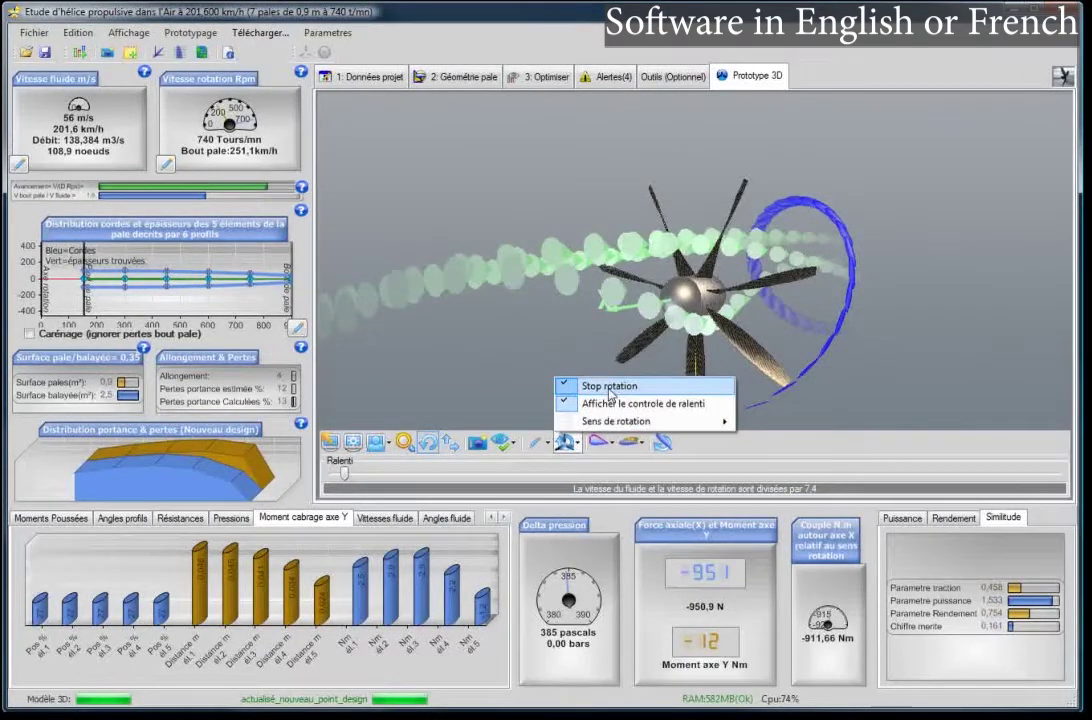
left_click(611, 388)
left_click_drag(344, 473, 584, 474)
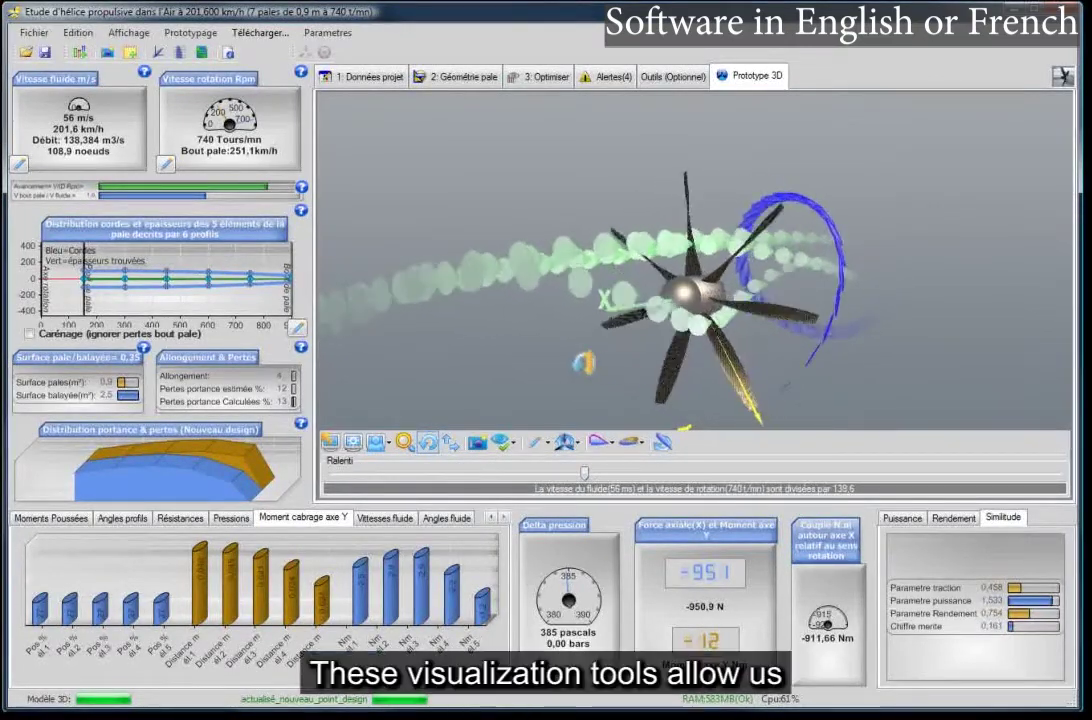
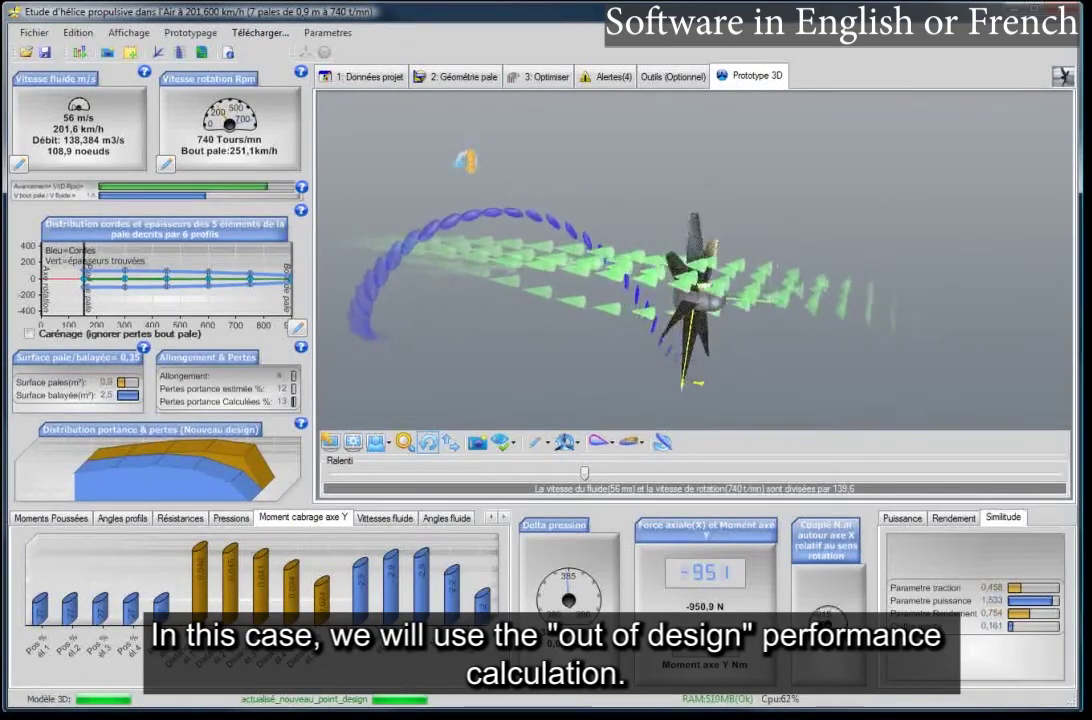
- Set the operating point's fluid speed upstream of the blade to 0.1 m/s
left_click(17, 170)
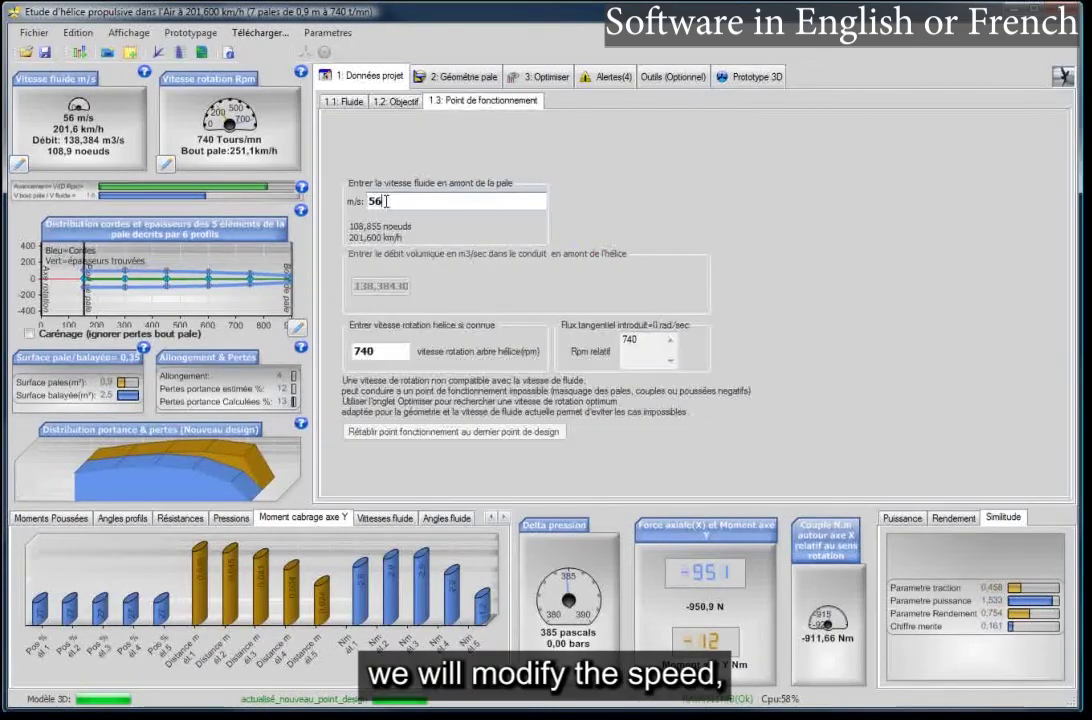
double_click(384, 201)
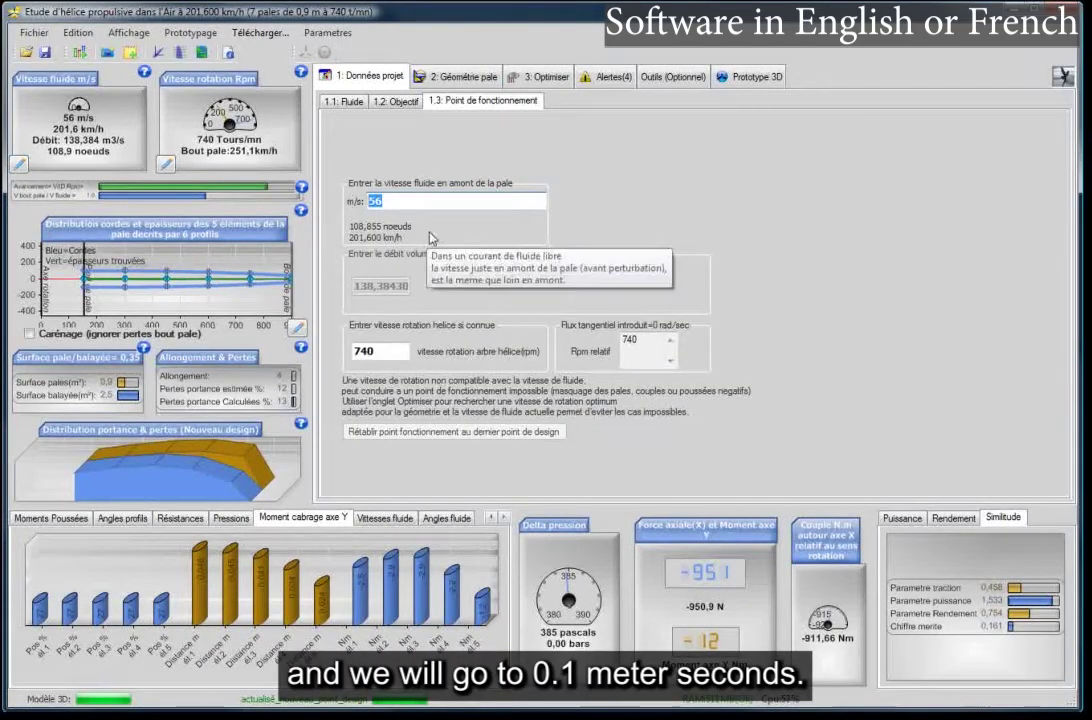
type("0,")
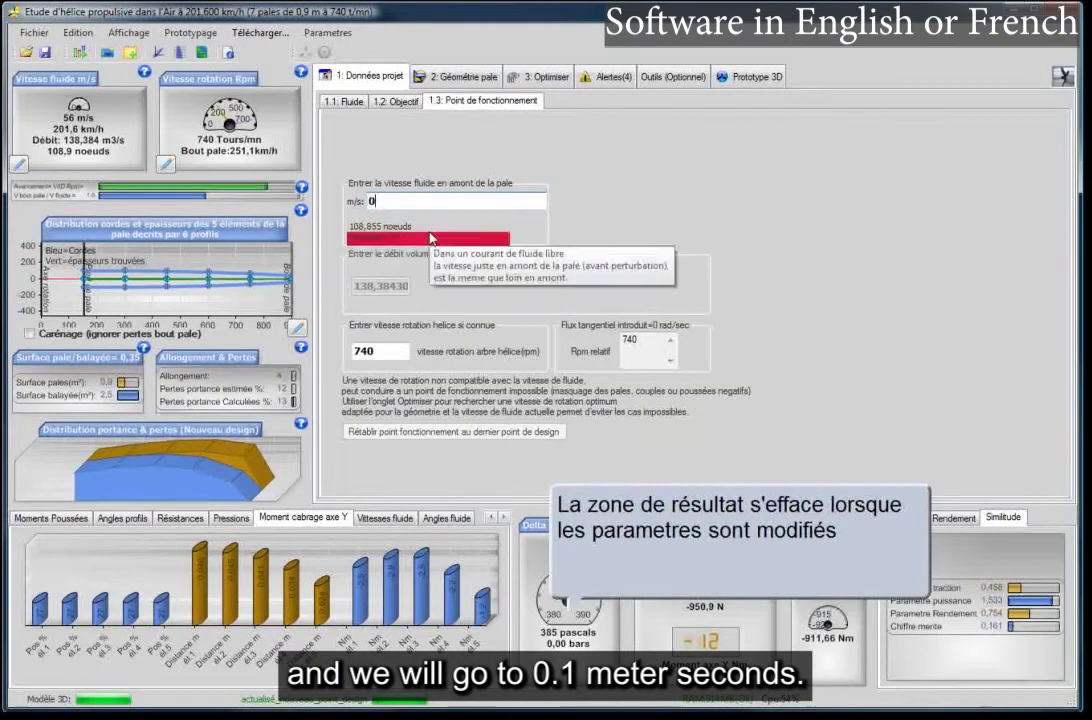
type("1")
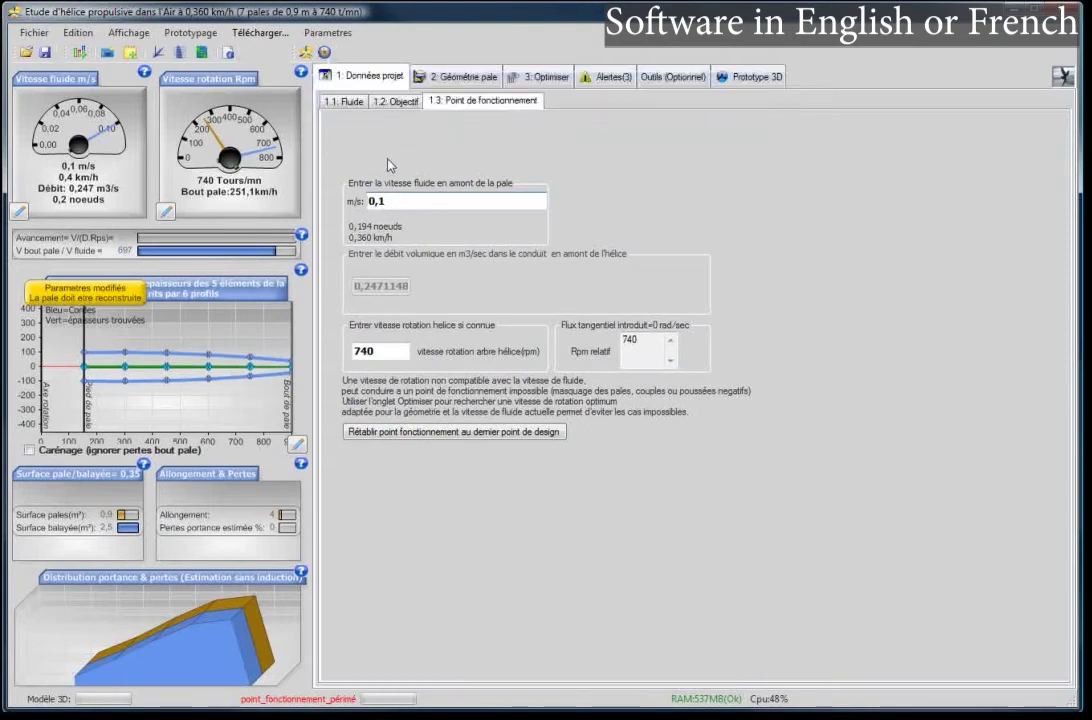
- Recalculate the existing propeller's off-design performance at the modified operating point and display its power results
double_click(386, 200)
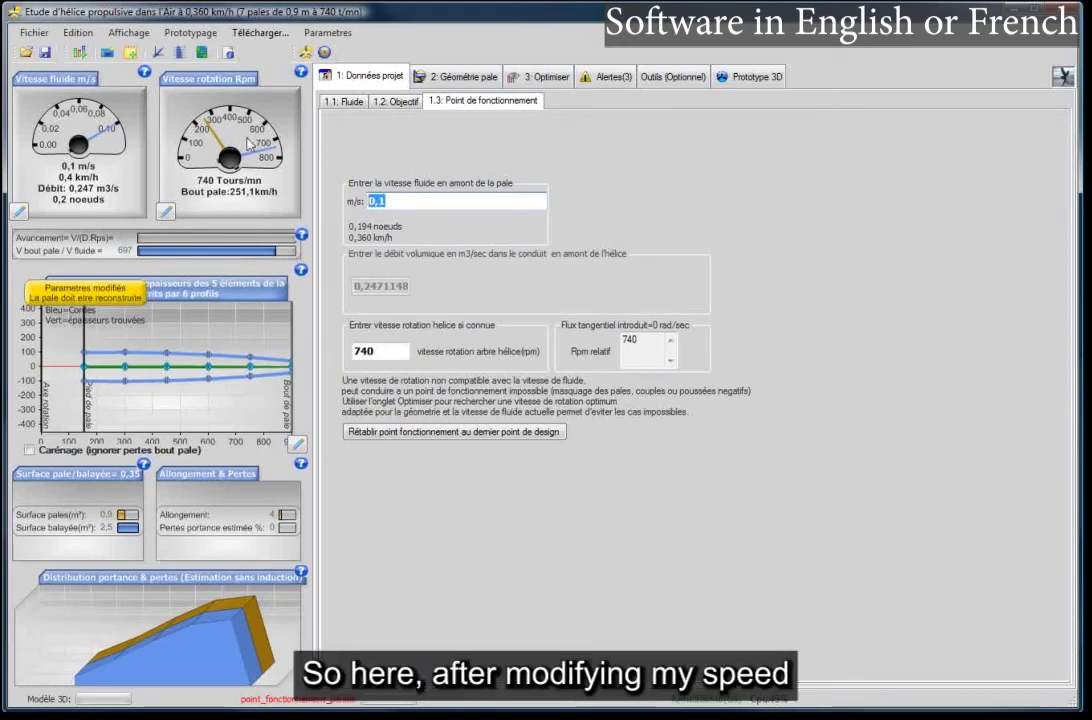
left_click(326, 54)
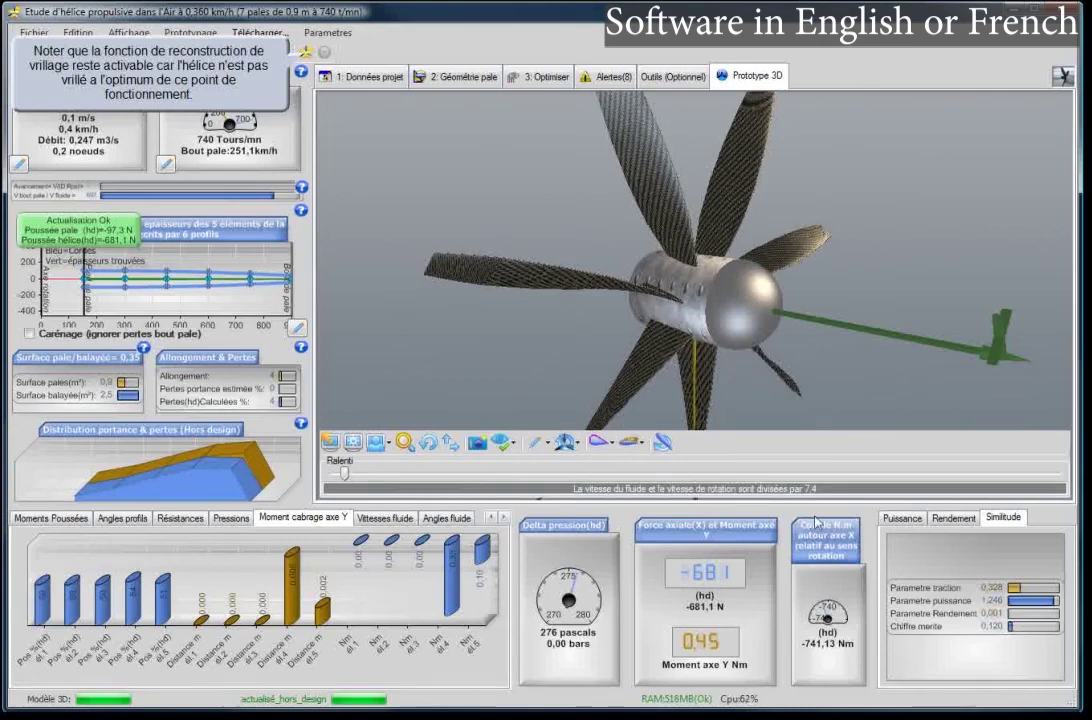
left_click(897, 523)
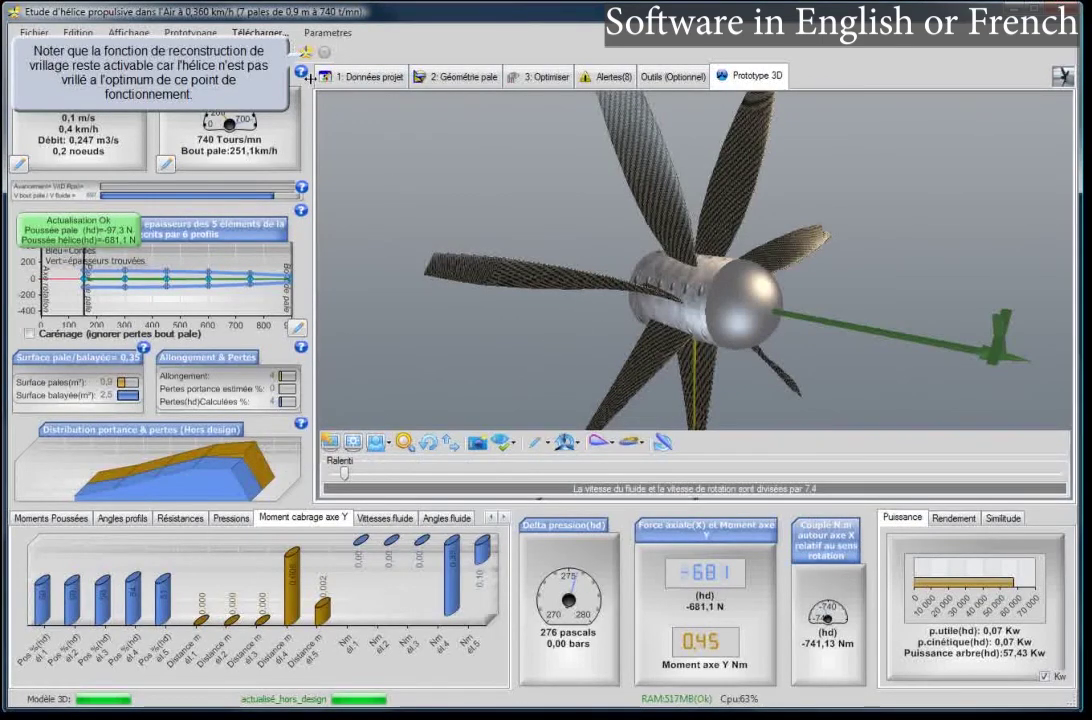
- Examine the whole propeller from several angles in the 3D prototype after the off-design calculation
left_click(427, 441)
mouse_move(490, 295)
left_mouse_down()
mouse_move(460, 300)
mouse_move(482, 318)
mouse_move(474, 322)
mouse_move(490, 317)
left_mouse_up()
scroll(604, 294, "up", 2)
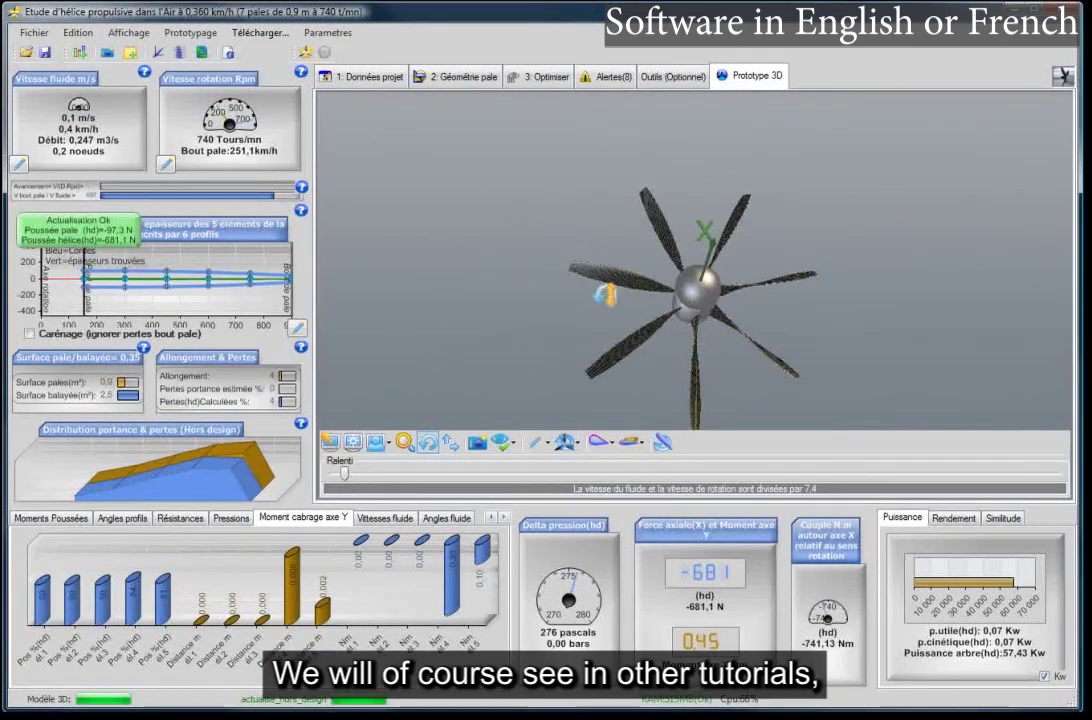
left_click_drag(605, 293, 636, 313)
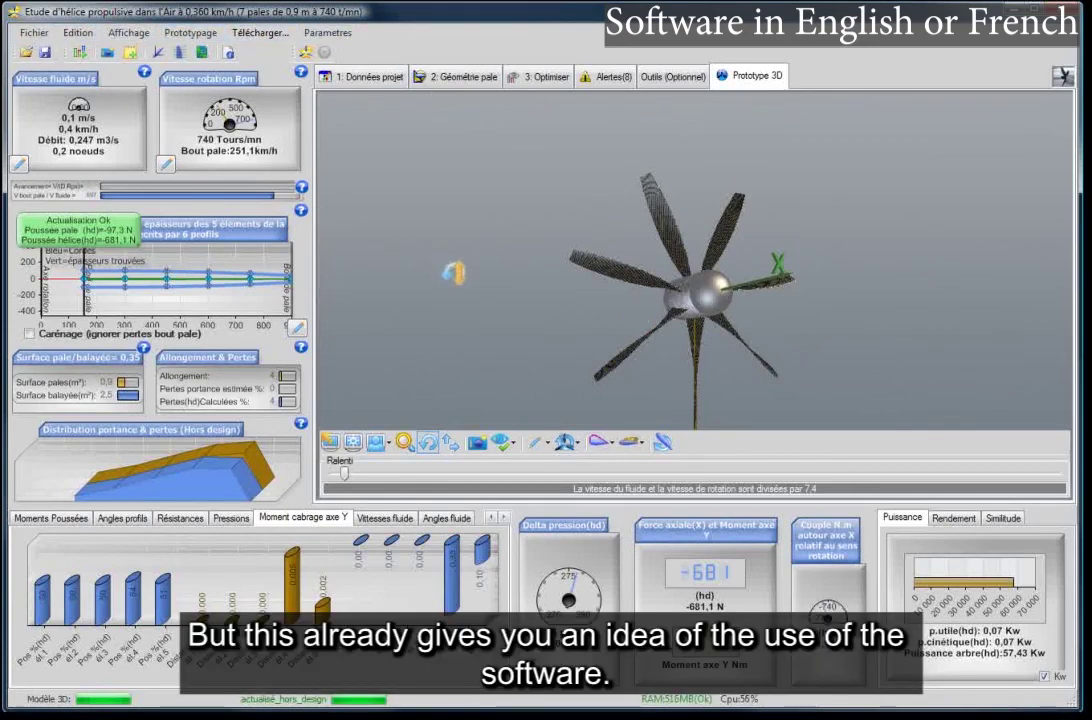
left_click_drag(414, 231, 479, 295)
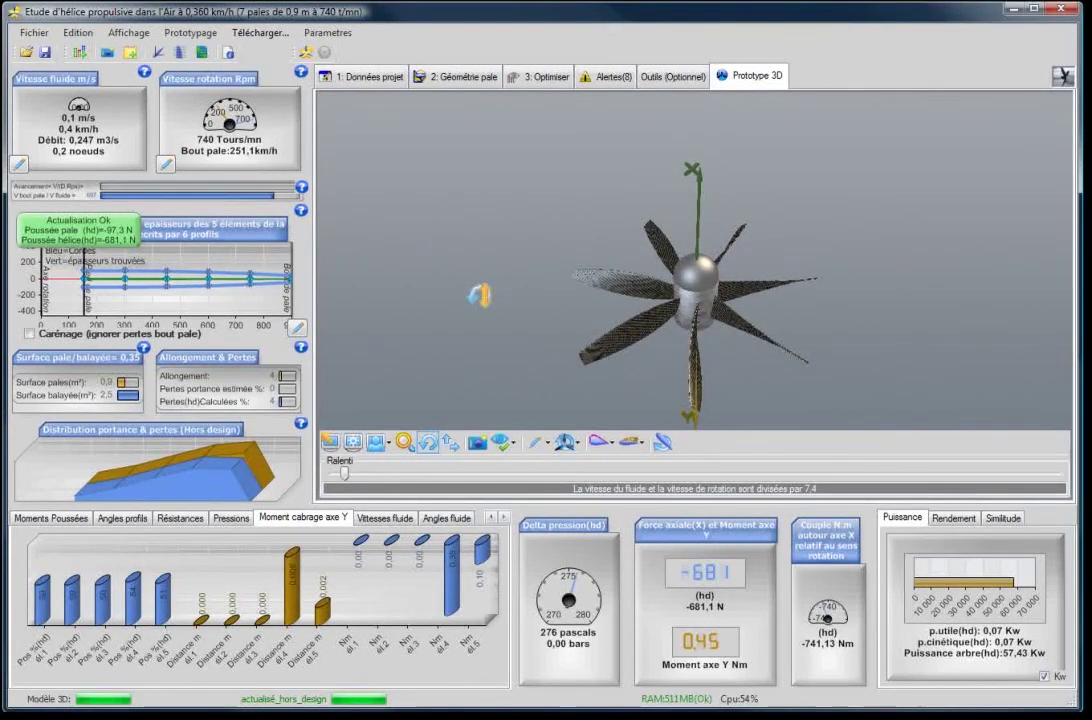